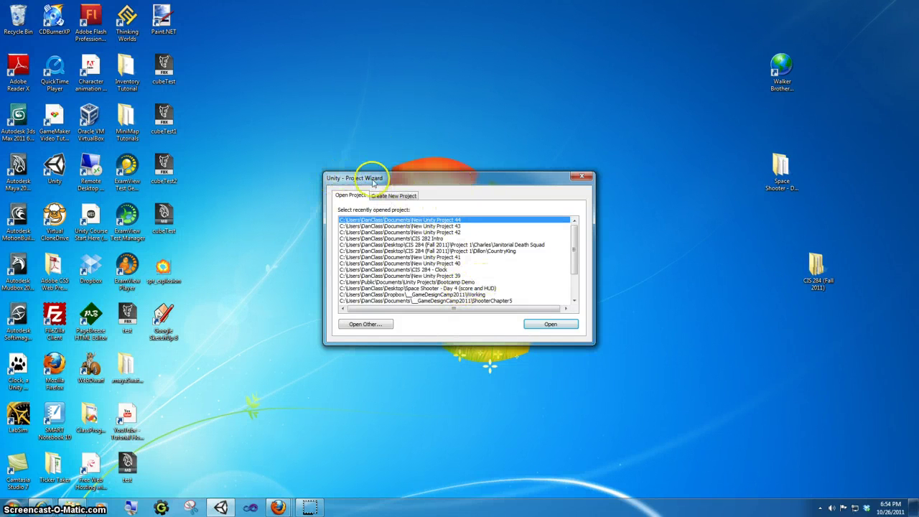
# Create a new project, New Unity Project 45, that imports the Character Controller package.
pyautogui.click(392, 195)
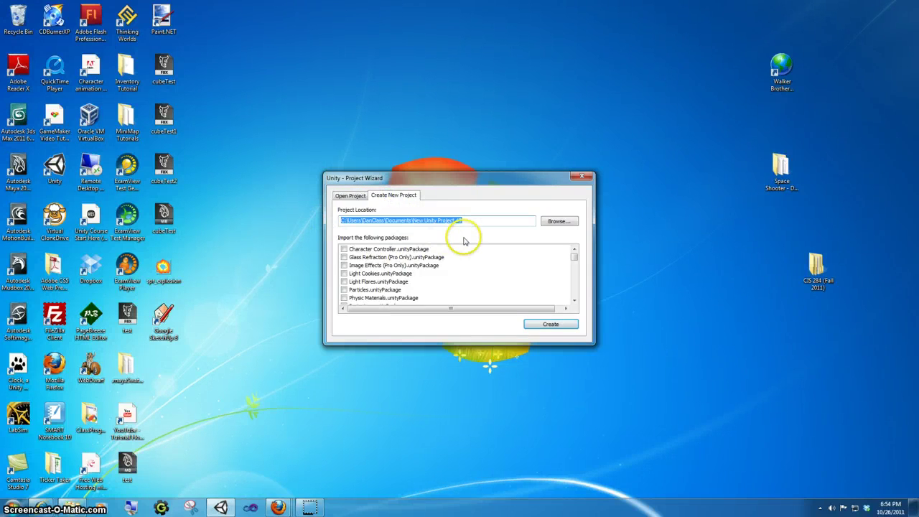
pyautogui.click(344, 249)
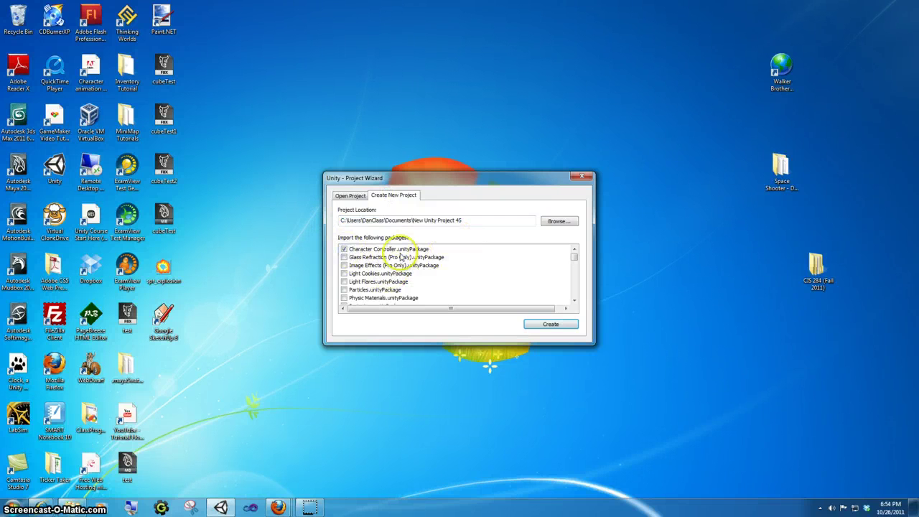
pyautogui.click(551, 325)
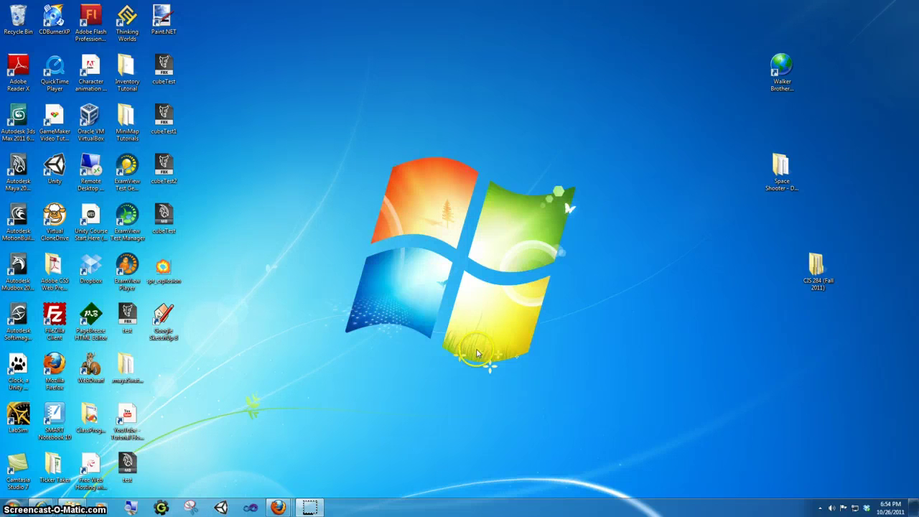
pyautogui.click(423, 401)
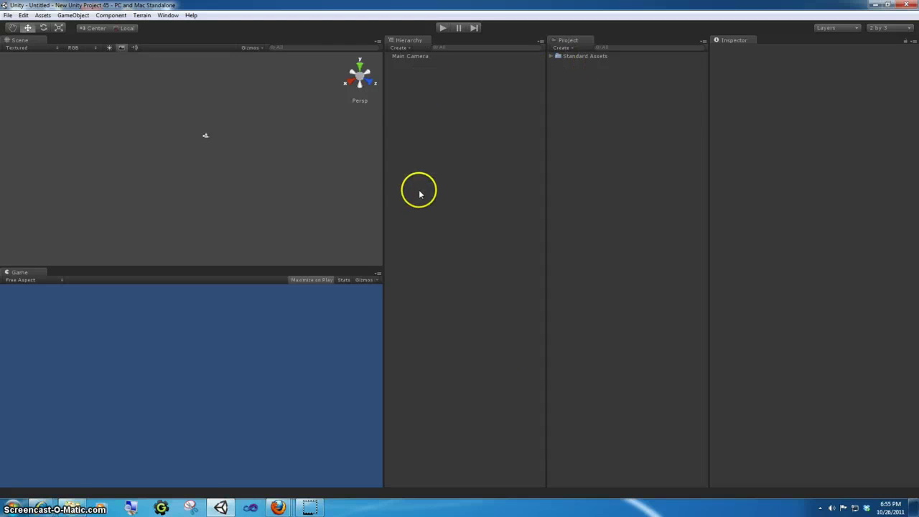
# Import the badCube and goodCube FBX files from the In Class Assets folder into the project.
pyautogui.click(75, 504)
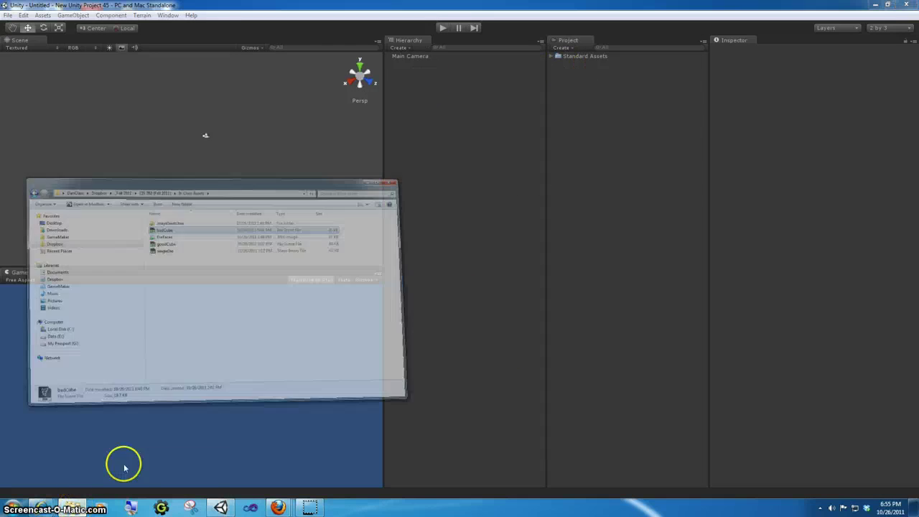
pyautogui.moveTo(215, 127); pyautogui.dragTo(638, 160)
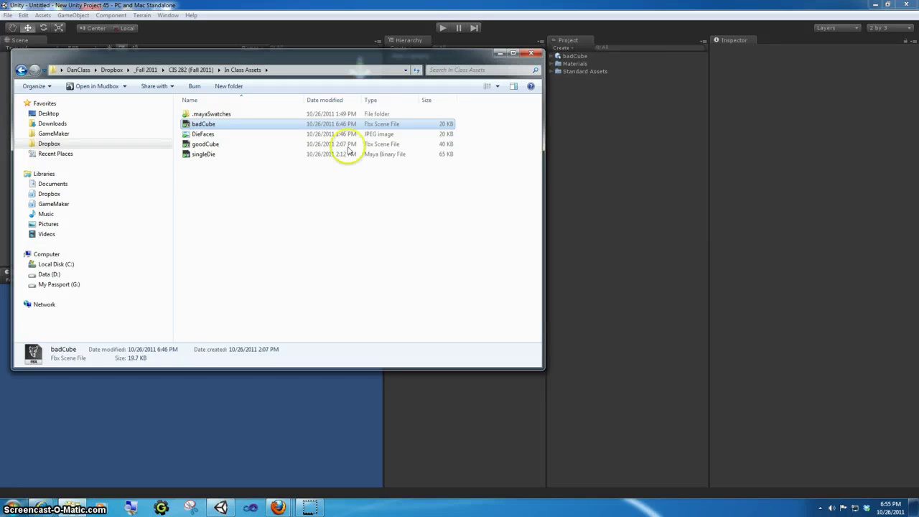
pyautogui.click(205, 146)
pyautogui.moveTo(205, 147); pyautogui.dragTo(600, 222)
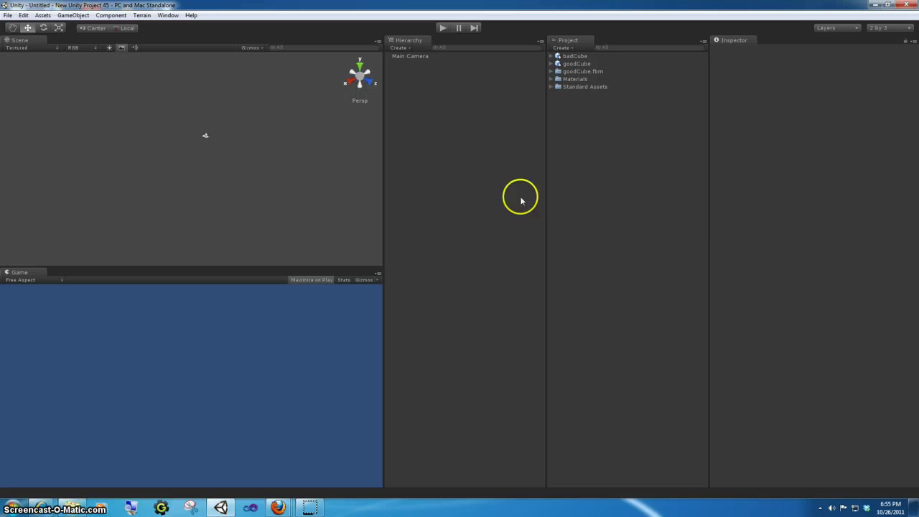
# Set goodCube's import scale factor to 0.2, turn on Generate Colliders and apply the import settings.
pyautogui.click(576, 64)
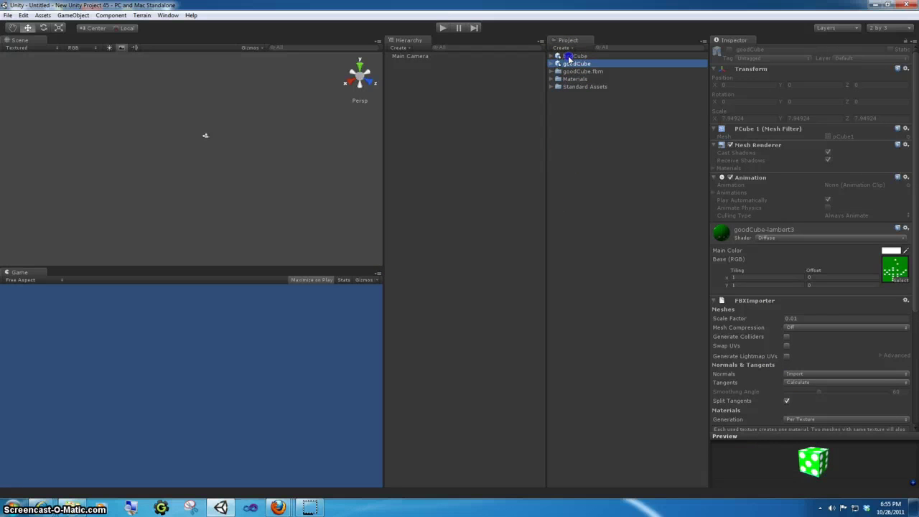
pyautogui.click(568, 57)
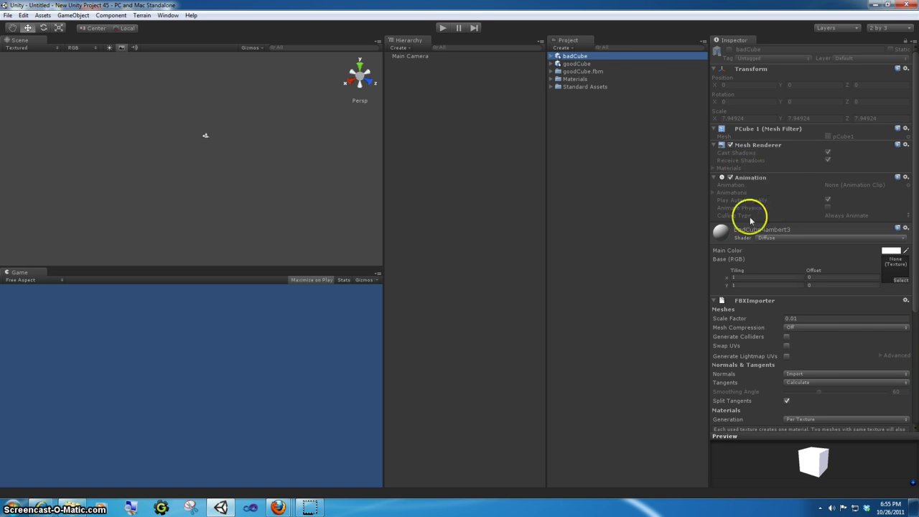
pyautogui.click(586, 65)
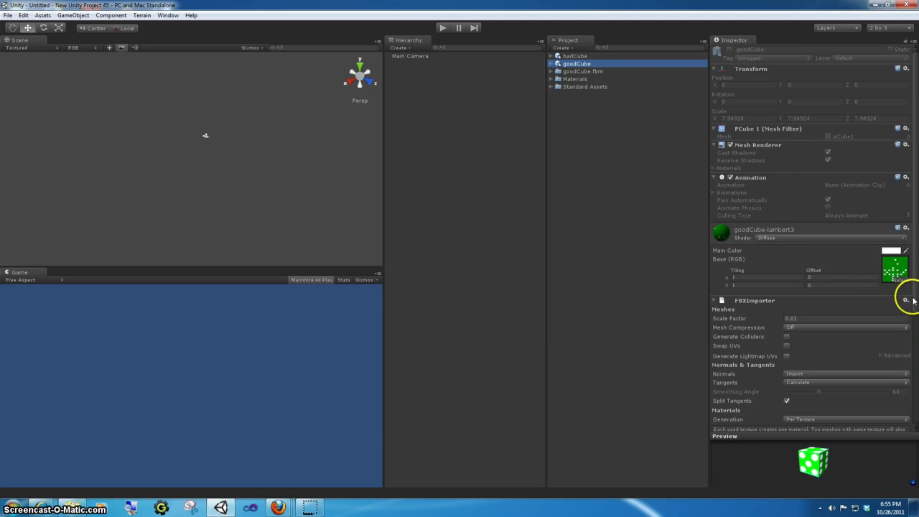
pyautogui.scroll(-4, 914, 300)
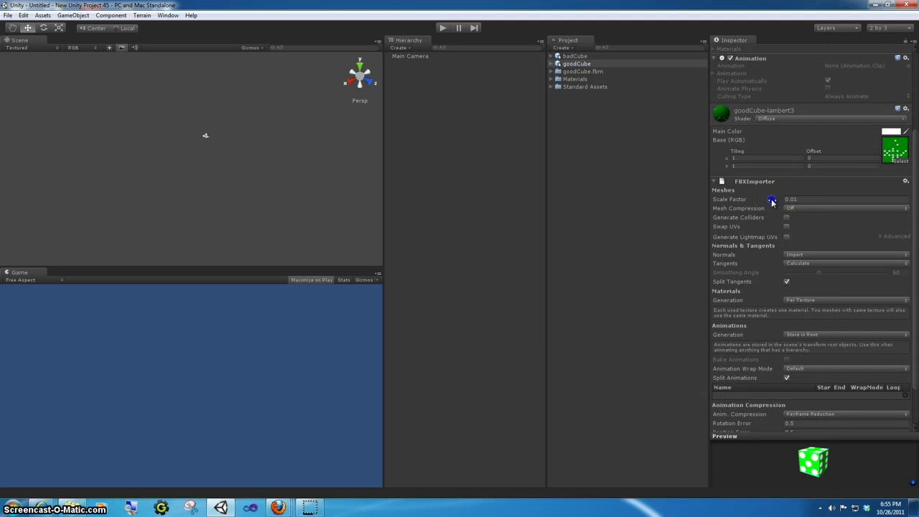
pyautogui.write('1')
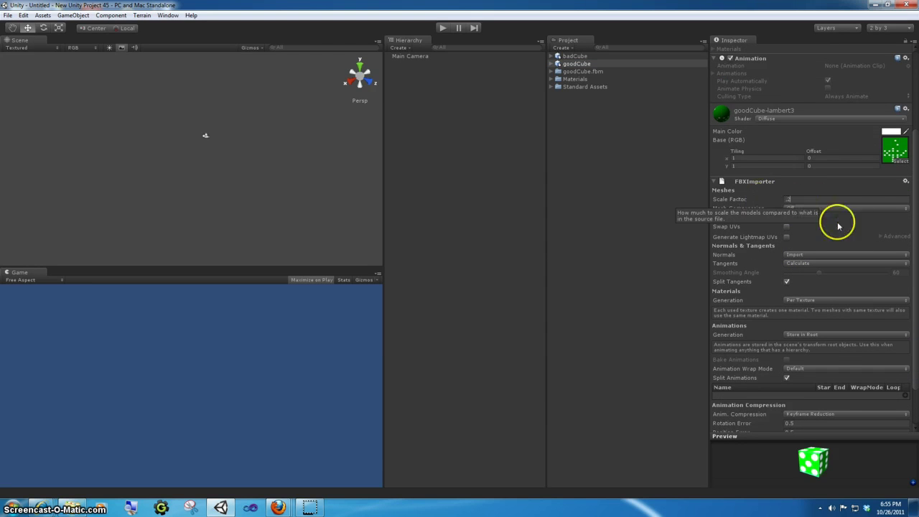
pyautogui.click(787, 219)
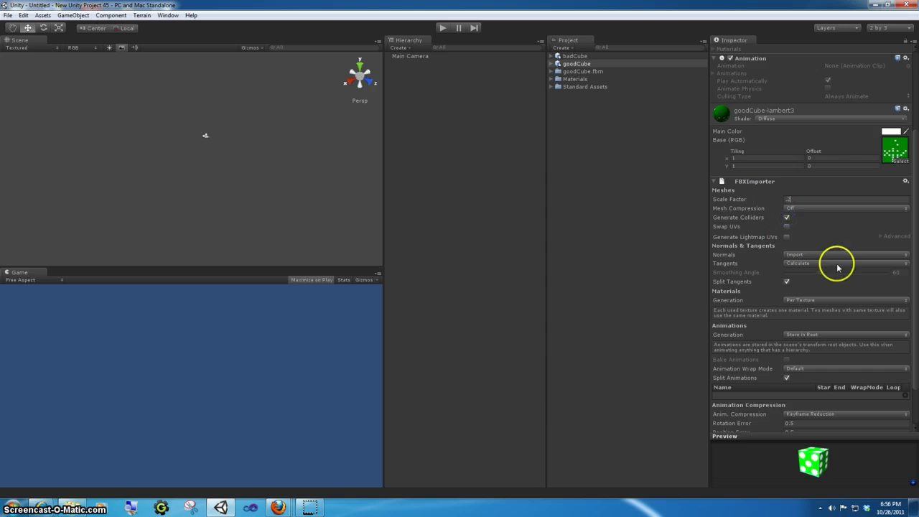
pyautogui.moveTo(914, 350); pyautogui.dragTo(914, 406)
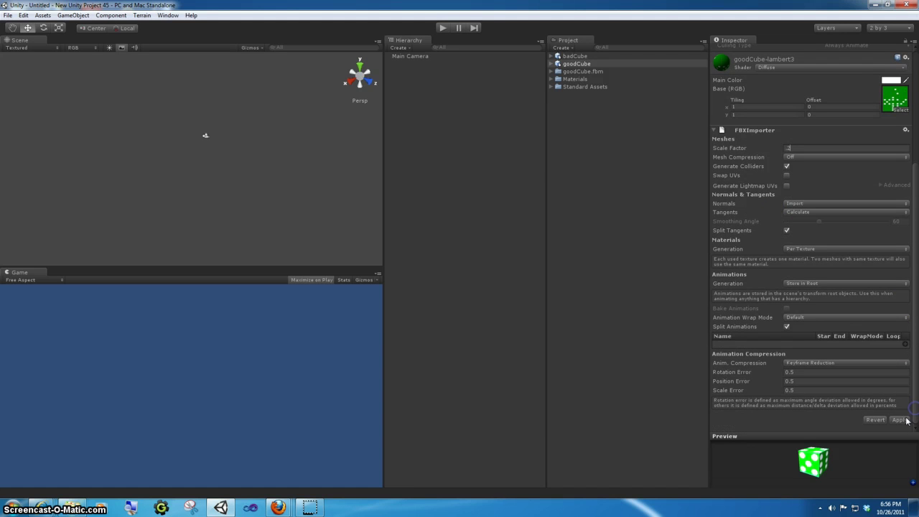
pyautogui.click(901, 421)
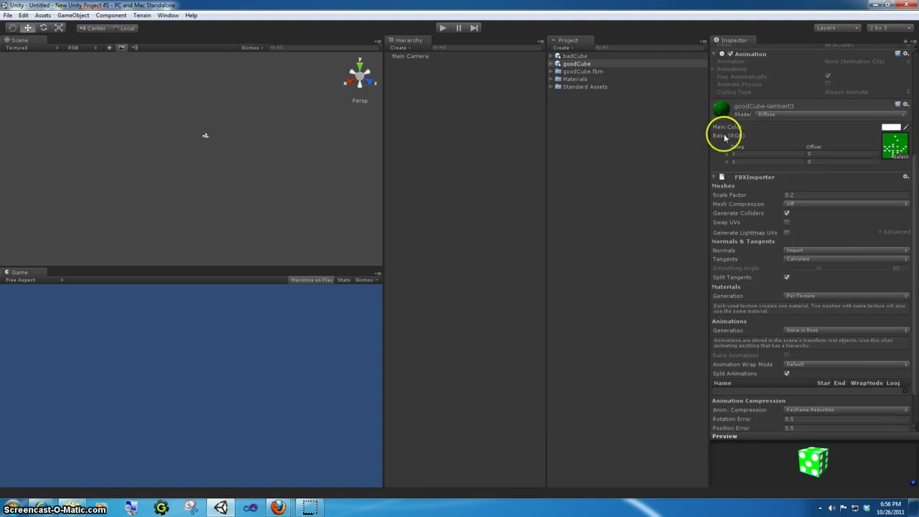
# Set badCube's import scale factor to 0.2 and apply the import settings.
pyautogui.click(585, 58)
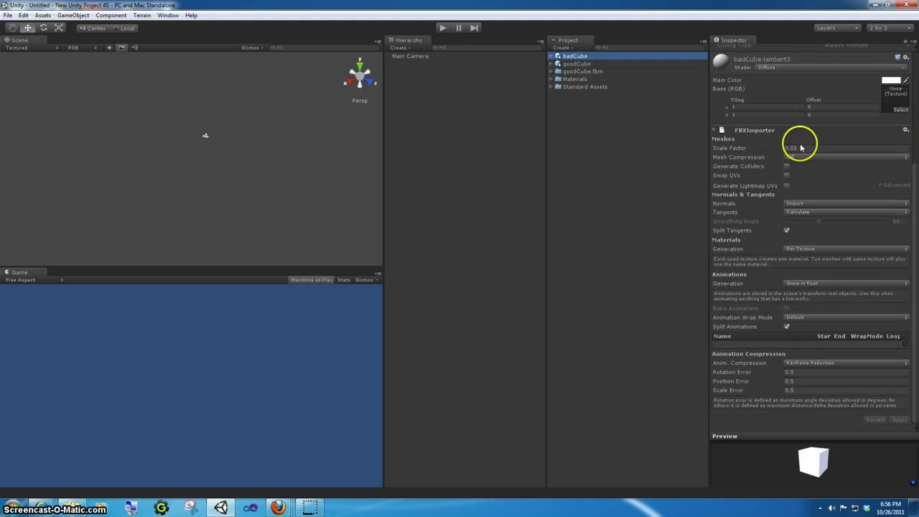
pyautogui.moveTo(800, 147); pyautogui.dragTo(763, 148)
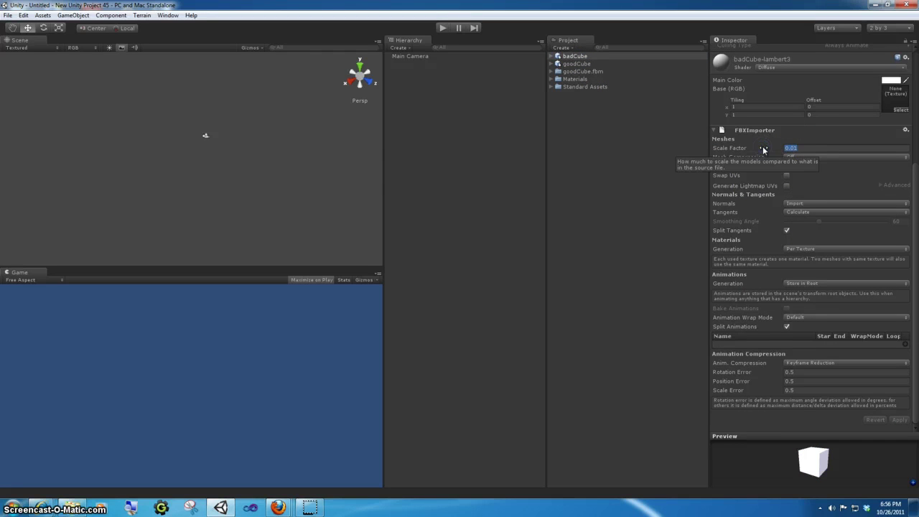
pyautogui.write('.2')
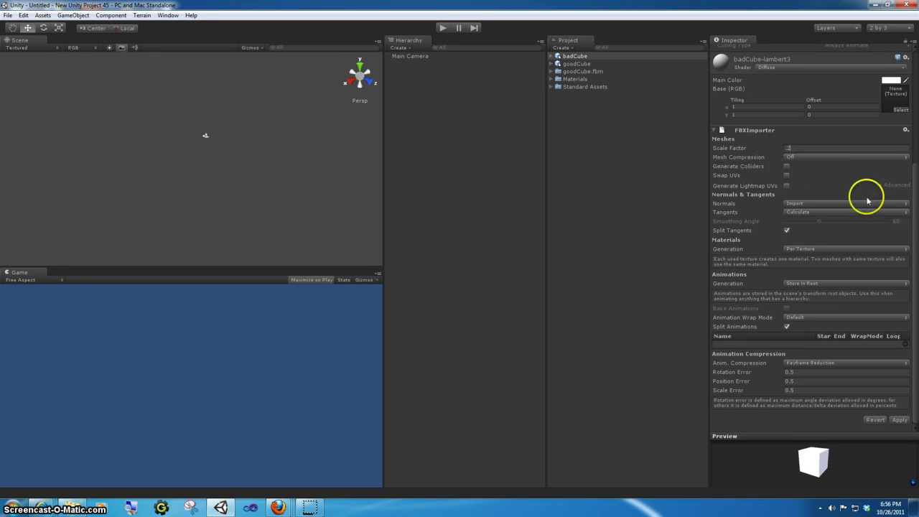
pyautogui.press('Return')
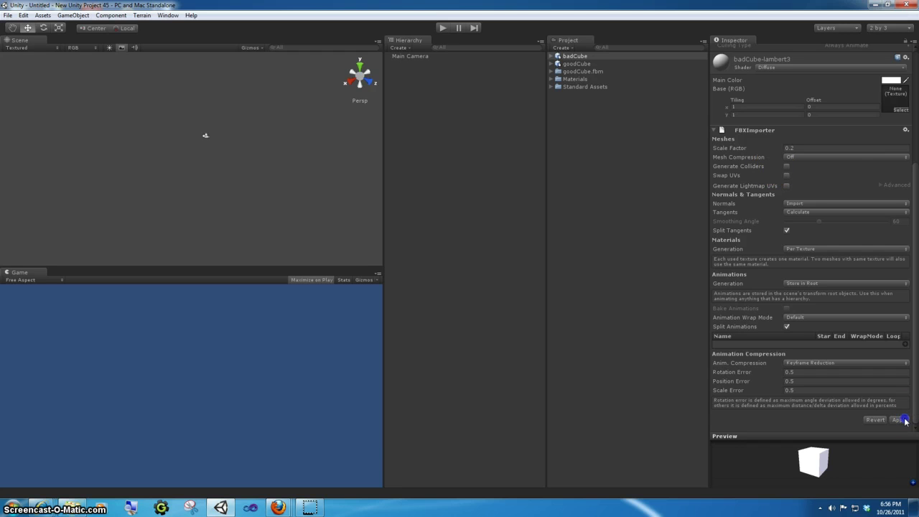
pyautogui.click(562, 166)
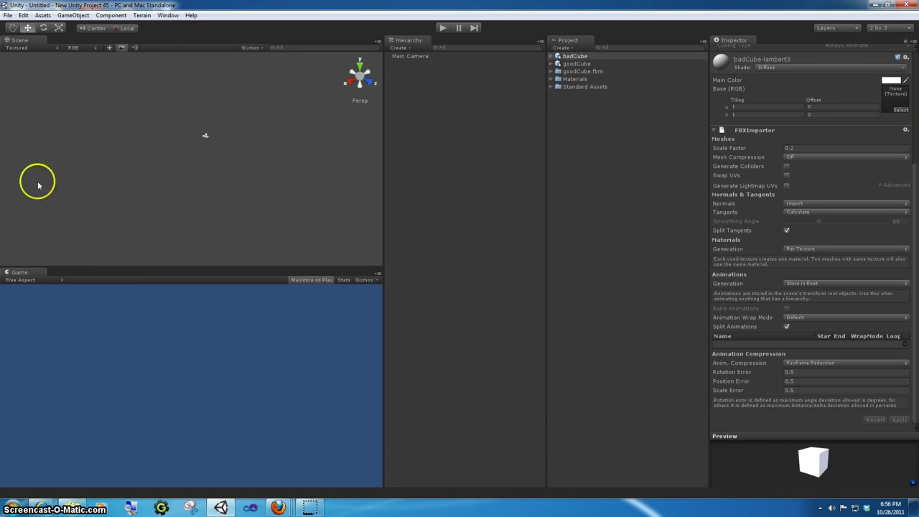
# Create a new terrain in the scene.
pyautogui.click(141, 16)
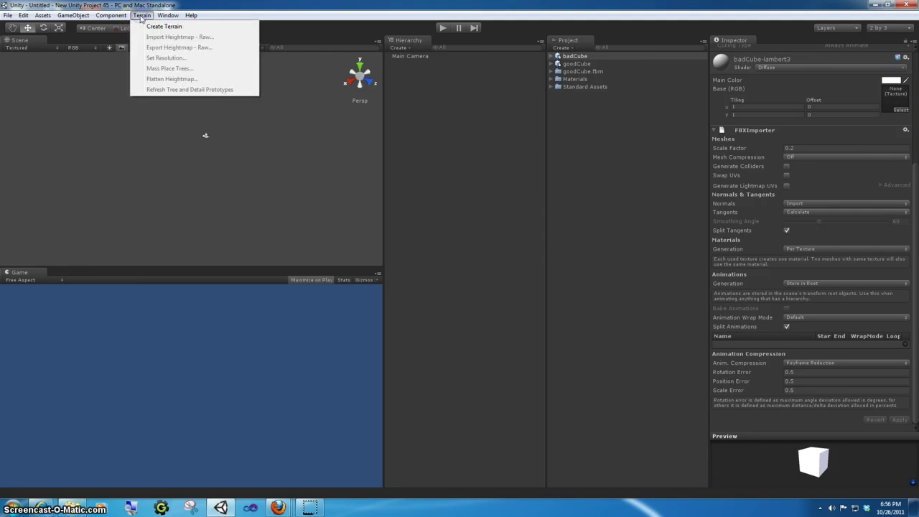
pyautogui.click(153, 27)
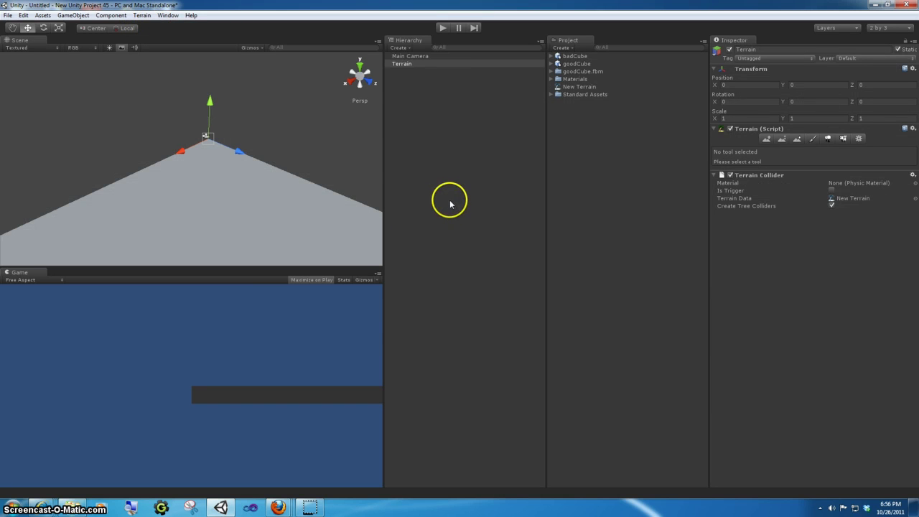
pyautogui.click(408, 63)
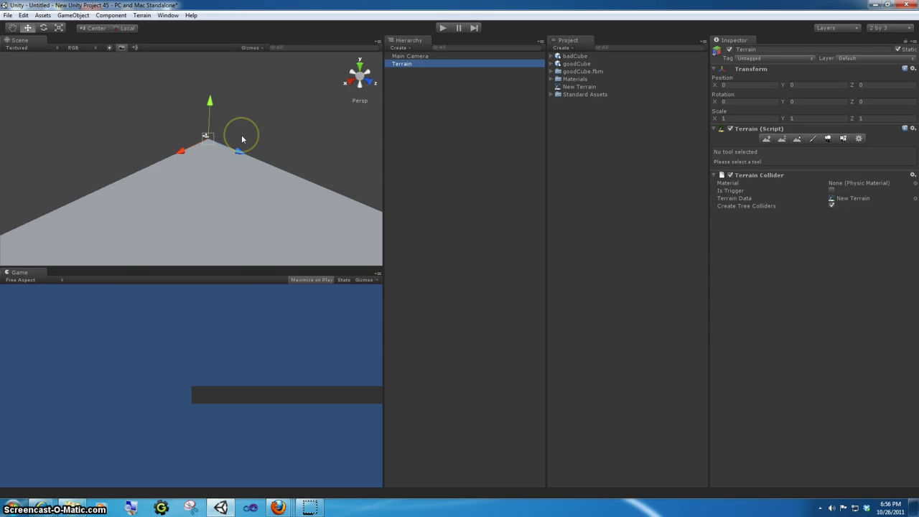
pyautogui.scroll(-5, 242, 139)
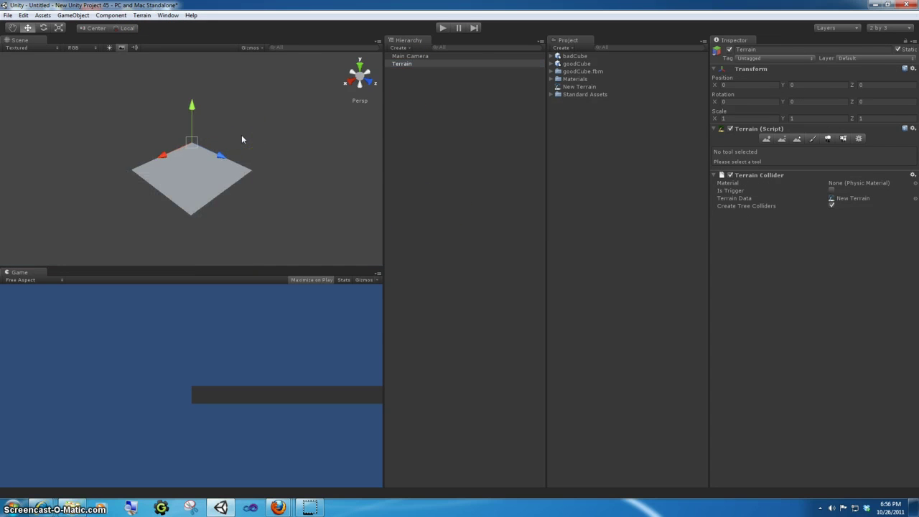
# Examine the terrain's extent in the scene view from close up and from farther away.
pyautogui.click(422, 68)
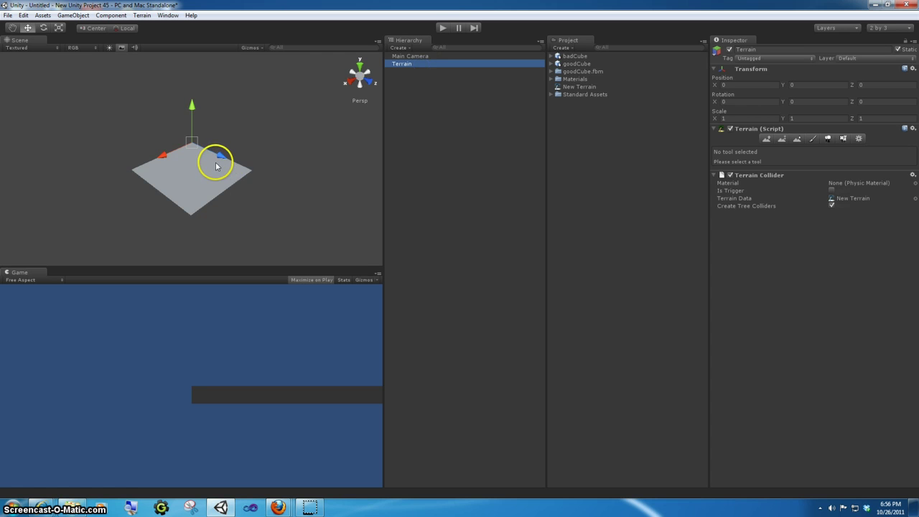
pyautogui.scroll(10, 216, 163)
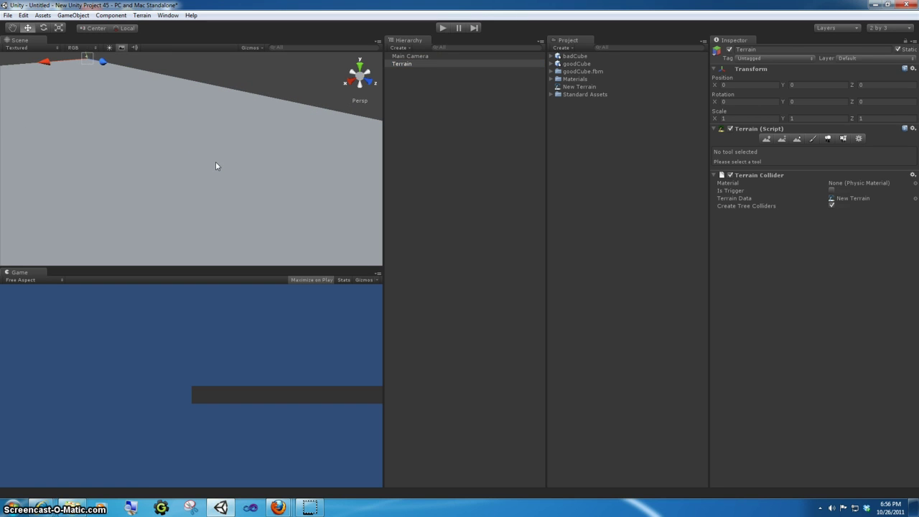
pyautogui.click(420, 67)
pyautogui.click(239, 126)
pyautogui.press('f')
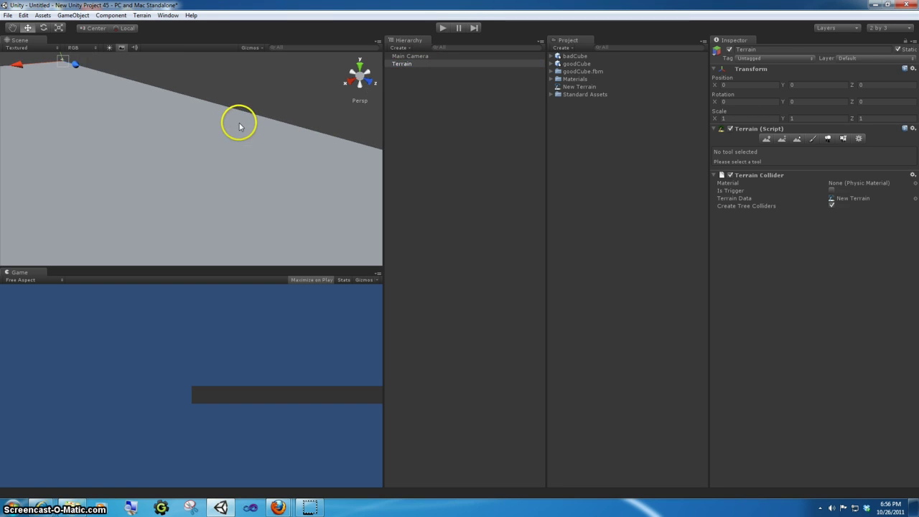
pyautogui.click(224, 135)
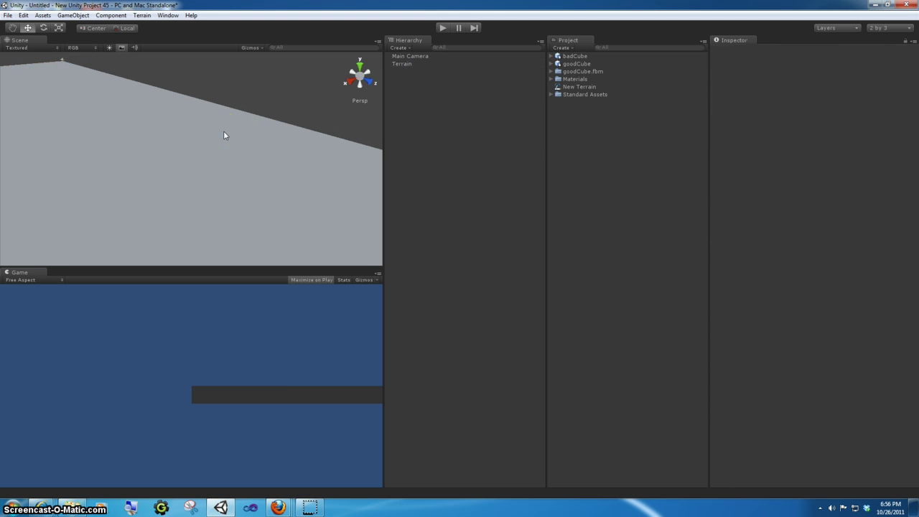
pyautogui.click(405, 67)
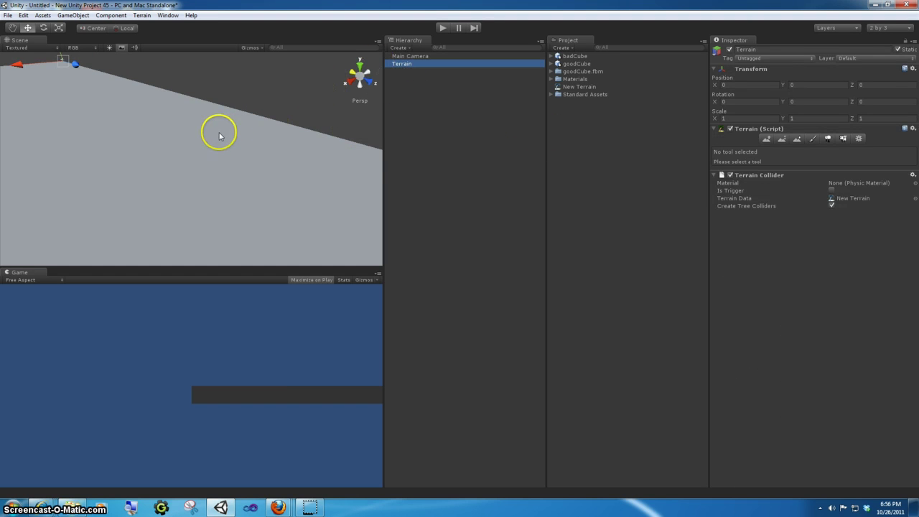
pyautogui.moveTo(208, 136); pyautogui.dragTo(153, 166, button='middle')
pyautogui.scroll(-6, 154, 166)
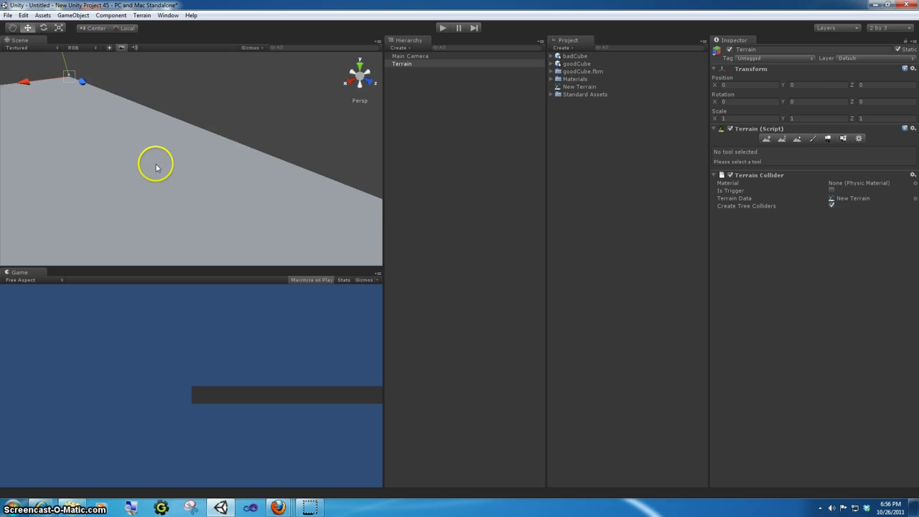
pyautogui.scroll(-8, 157, 167)
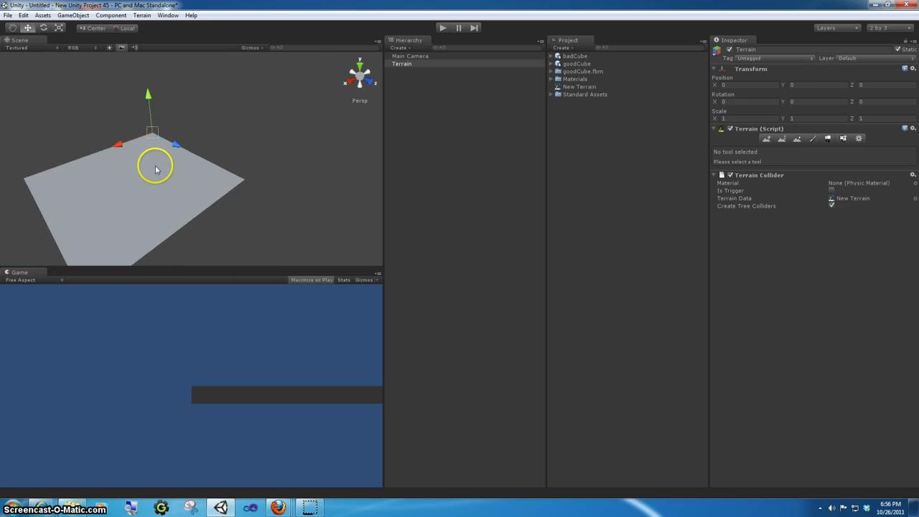
pyautogui.scroll(-1, 157, 169)
# Set the terrain's width and length to 500 each and apply the new resolution.
pyautogui.click(142, 15)
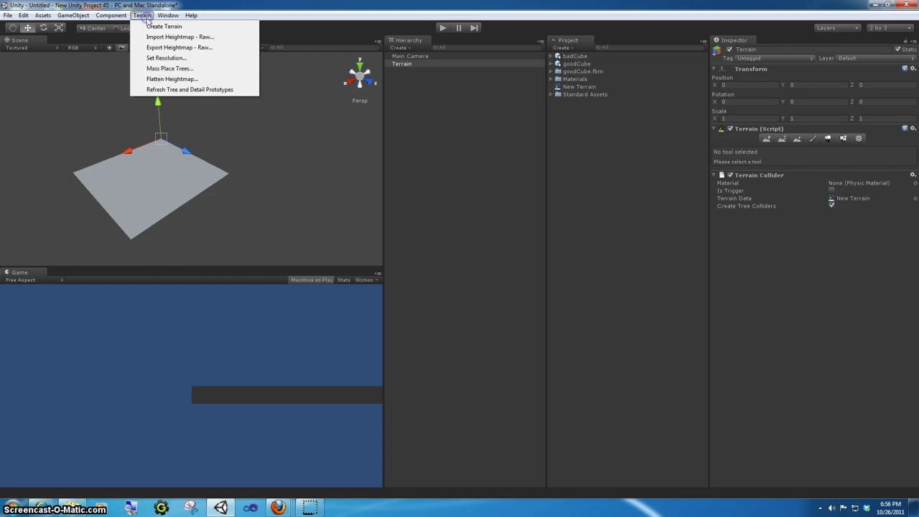
pyautogui.click(165, 57)
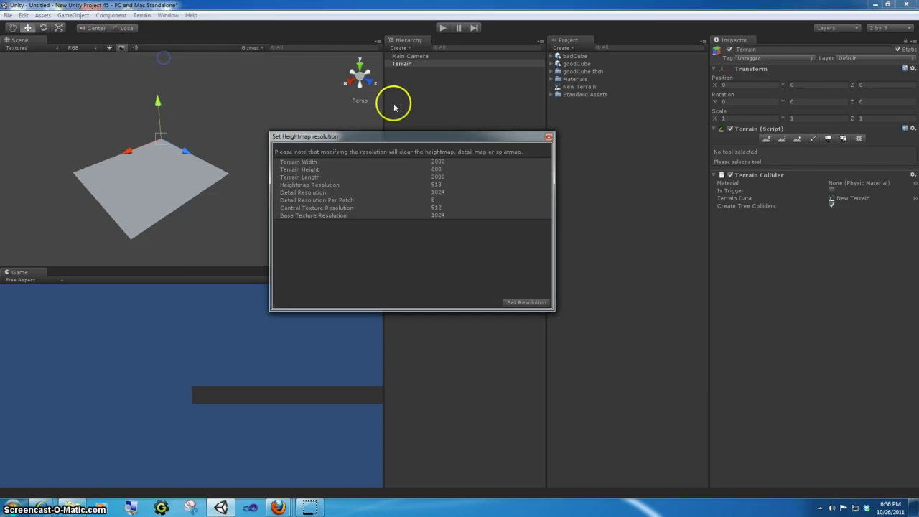
pyautogui.click(436, 161)
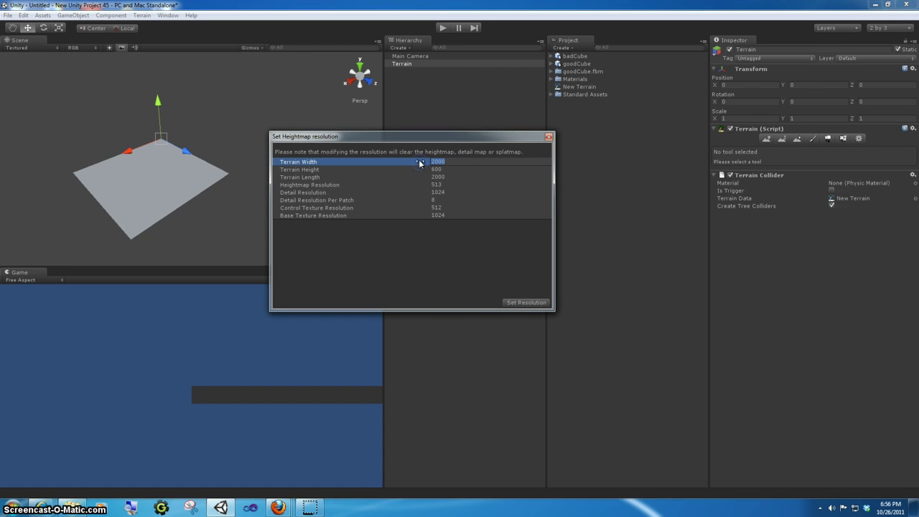
pyautogui.write('500')
pyautogui.click(406, 179)
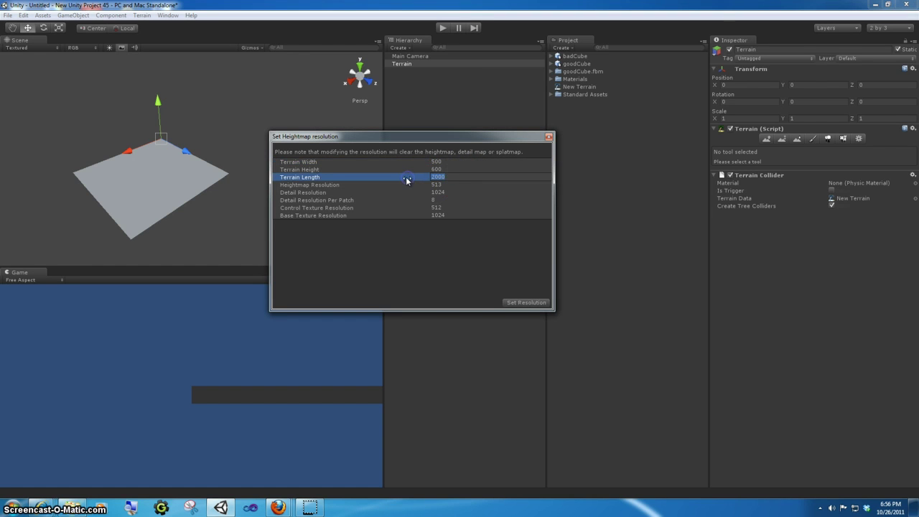
pyautogui.write('500')
pyautogui.press('Return')
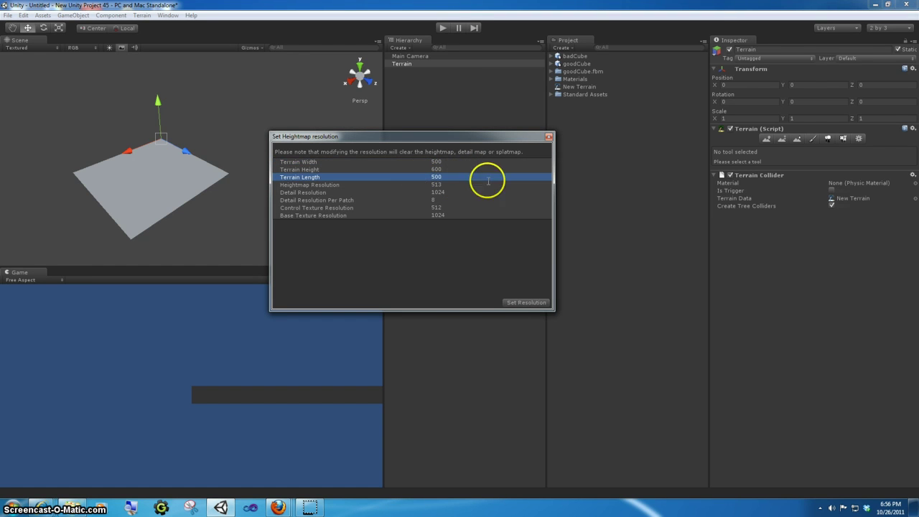
pyautogui.click(527, 304)
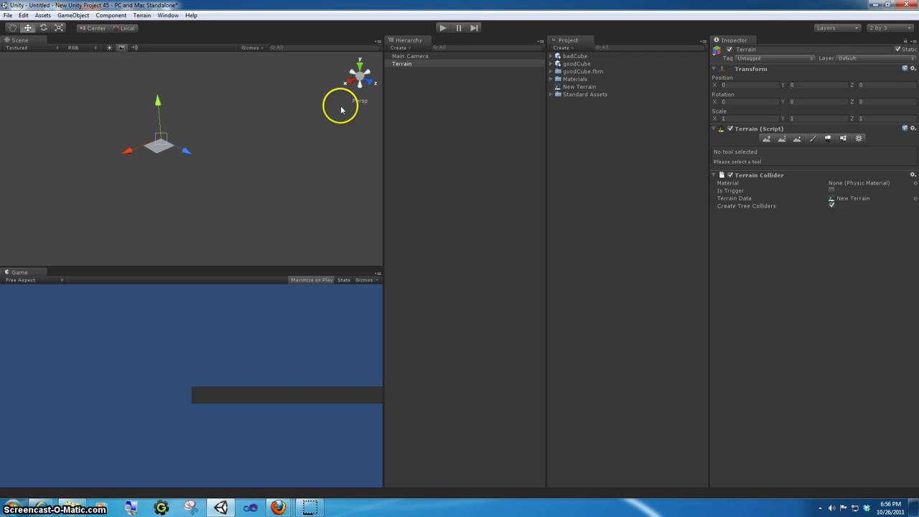
pyautogui.press('f')
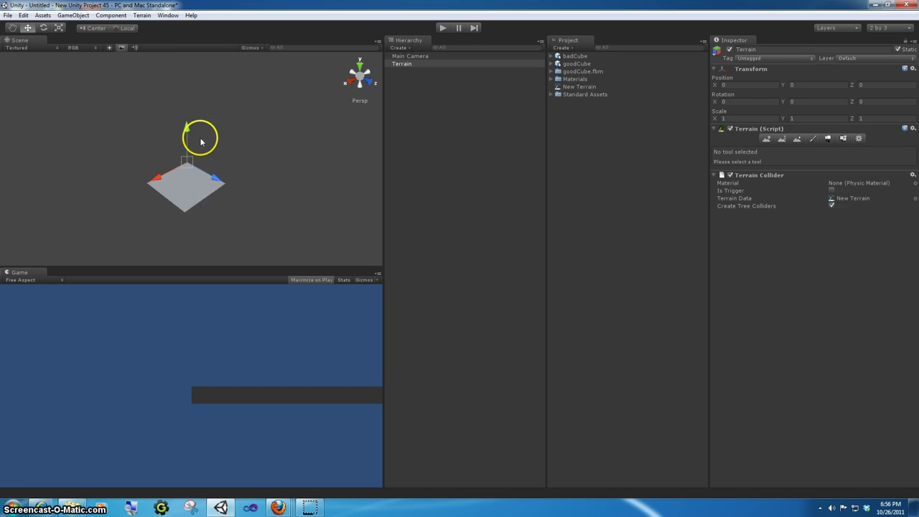
pyautogui.scroll(5, 203, 192)
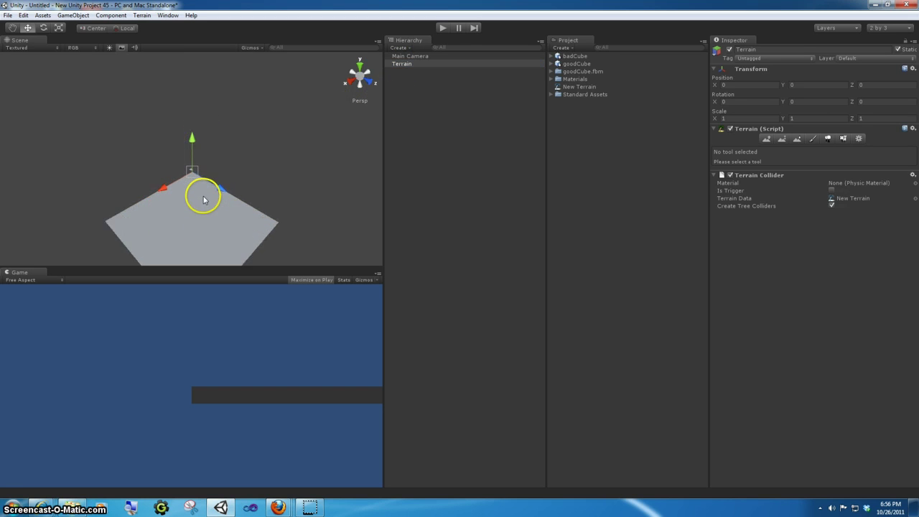
pyautogui.keyDown('alt'); pyautogui.moveTo(203, 201); pyautogui.dragTo(214, 95); pyautogui.keyUp('alt')
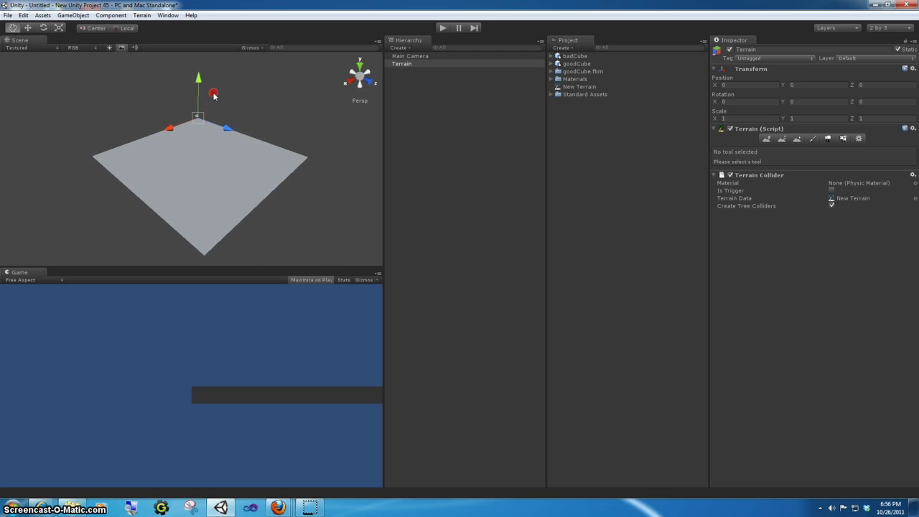
pyautogui.click(558, 102)
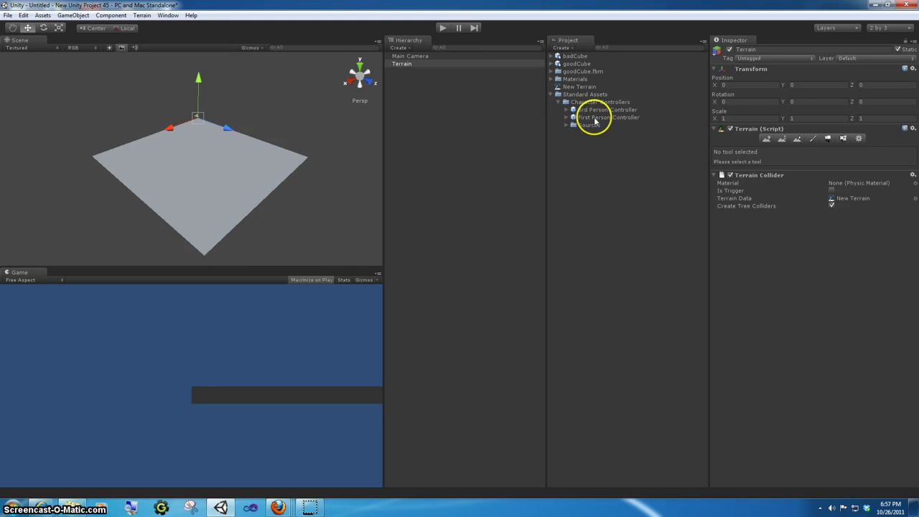
pyautogui.moveTo(596, 117); pyautogui.dragTo(260, 137)
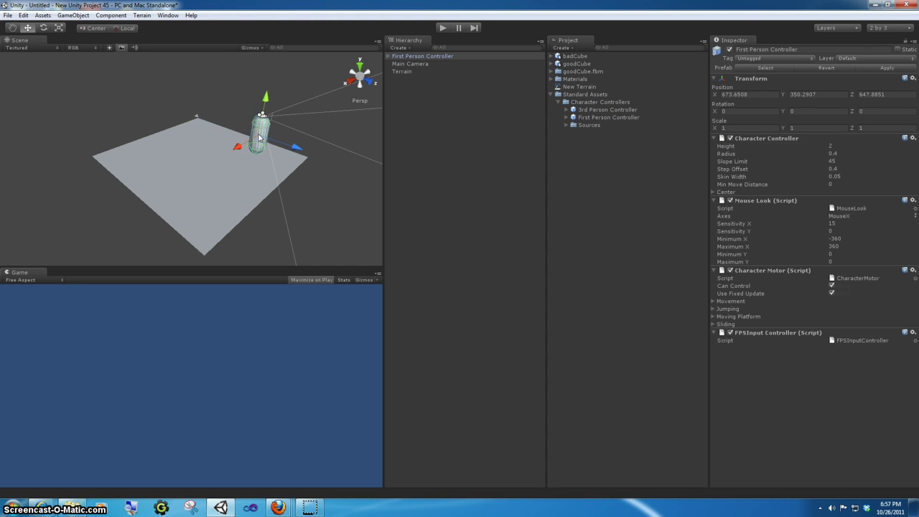
pyautogui.press('f')
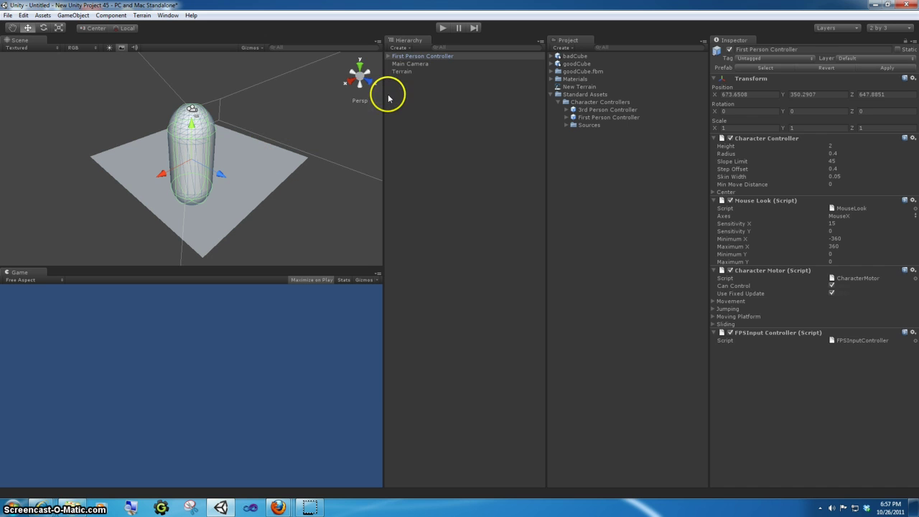
pyautogui.press('Delete')
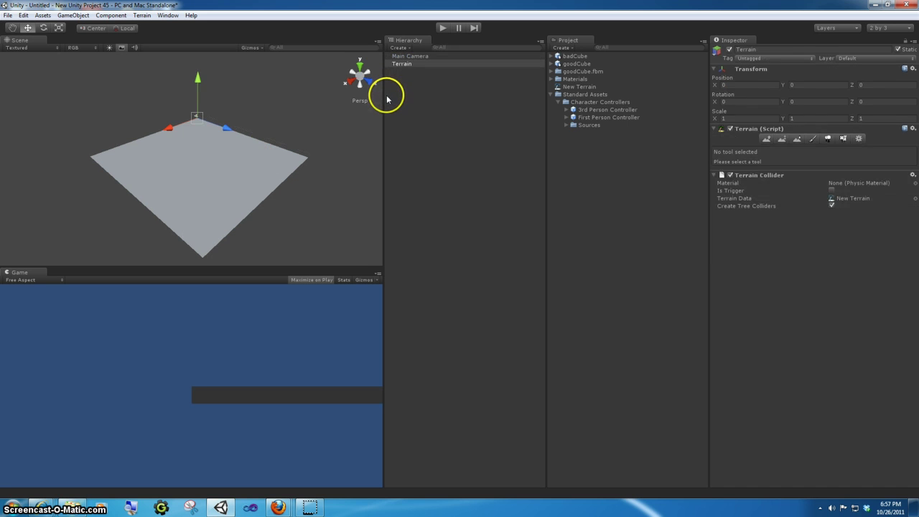
# Place a First Person Controller in the scene and lower it to a Y position of about 345.7.
pyautogui.click(594, 119)
pyautogui.moveTo(594, 120); pyautogui.dragTo(263, 131)
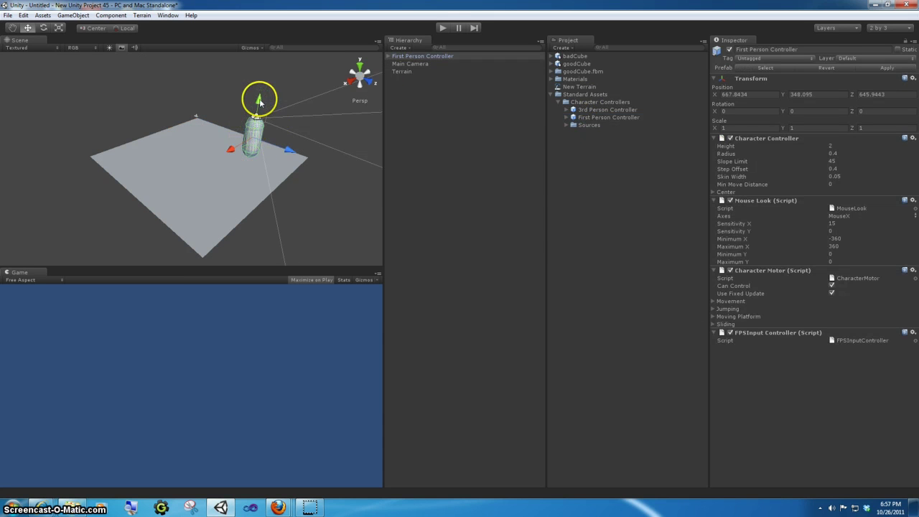
pyautogui.moveTo(260, 104); pyautogui.dragTo(251, 170)
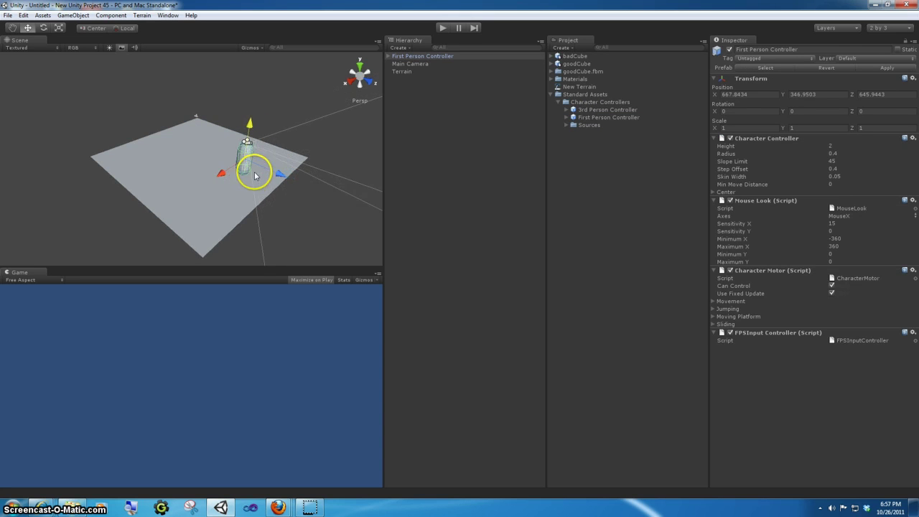
pyautogui.click(293, 89)
pyautogui.scroll(-2, 260, 175)
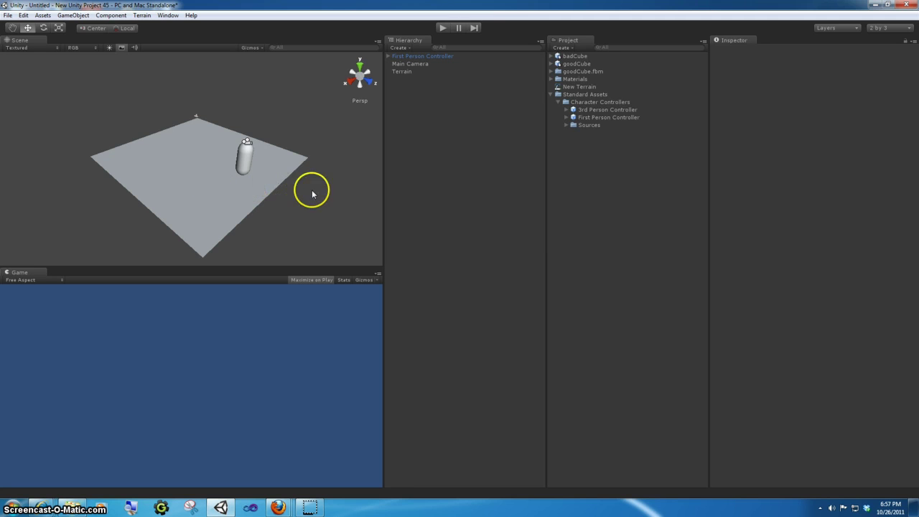
pyautogui.click(247, 162)
pyautogui.moveTo(249, 125); pyautogui.dragTo(252, 144)
# Try to shift the First Person Controller horizontally toward the terrain, to about X 663.6 and Z 643.8.
pyautogui.click(360, 69)
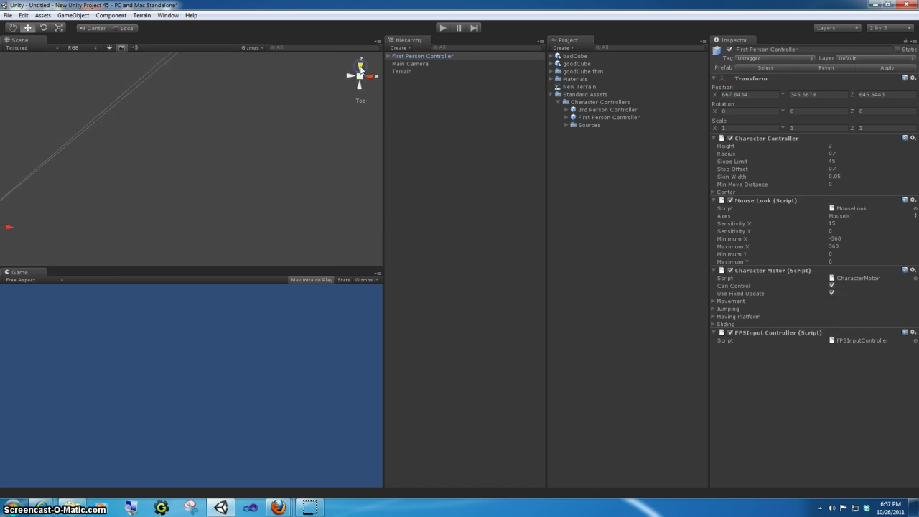
pyautogui.press('f')
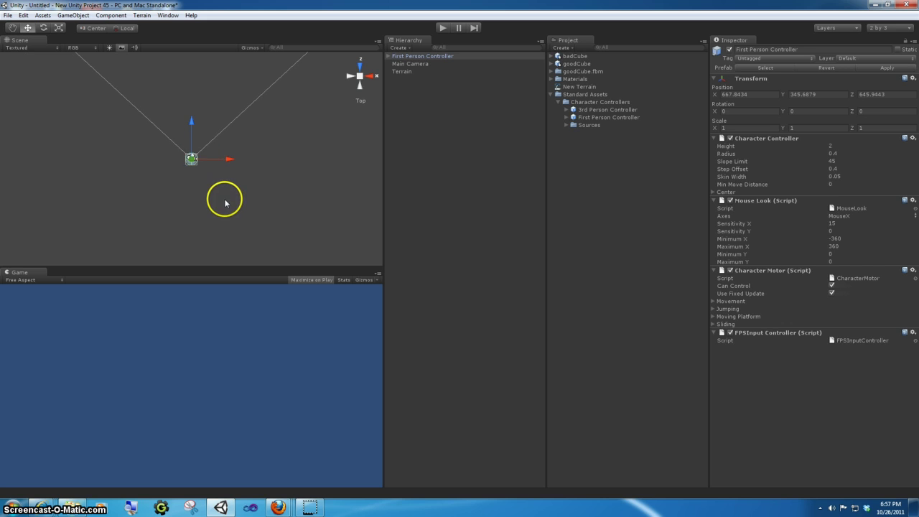
pyautogui.scroll(6, 225, 204)
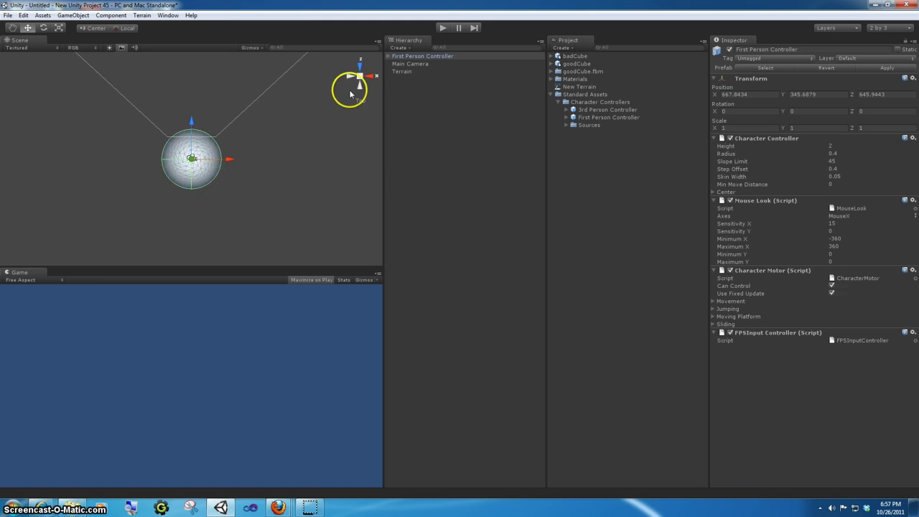
pyautogui.click(355, 101)
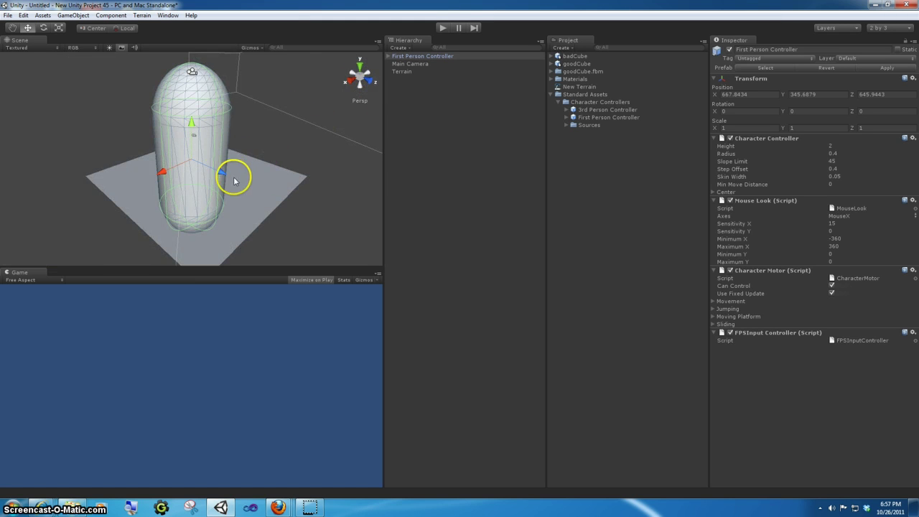
pyautogui.moveTo(167, 169); pyautogui.dragTo(219, 113)
pyautogui.moveTo(157, 112); pyautogui.dragTo(215, 99)
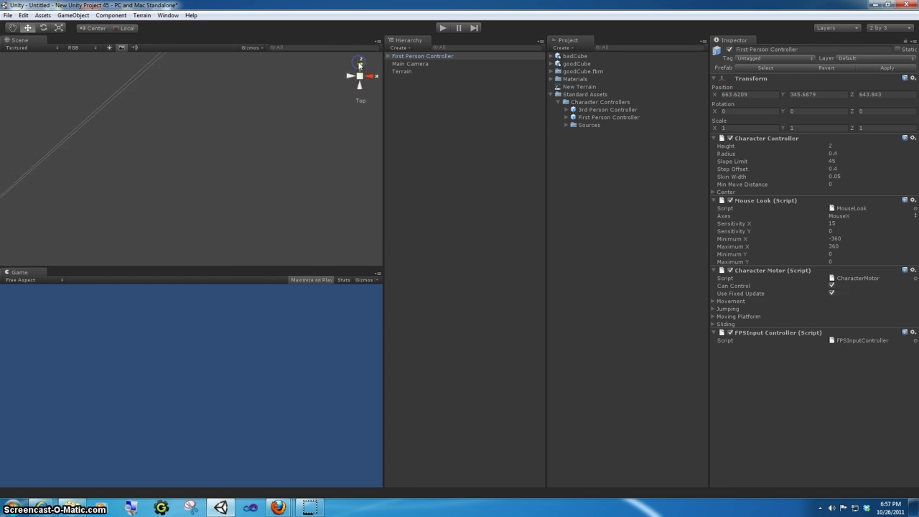
# Using the top view, move the First Person Controller over the terrain's middle, to about X 216.7 and Z 233.8.
pyautogui.click(417, 57)
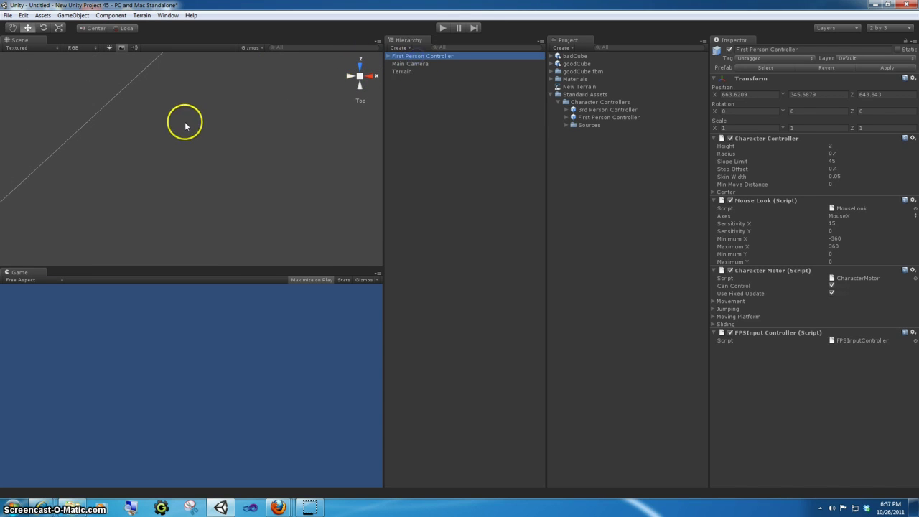
pyautogui.press('f')
pyautogui.click(405, 73)
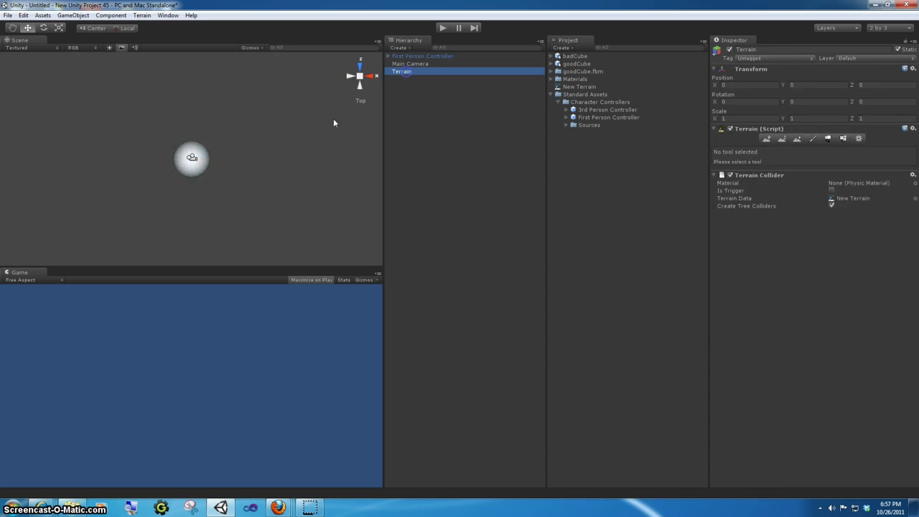
pyautogui.press('f')
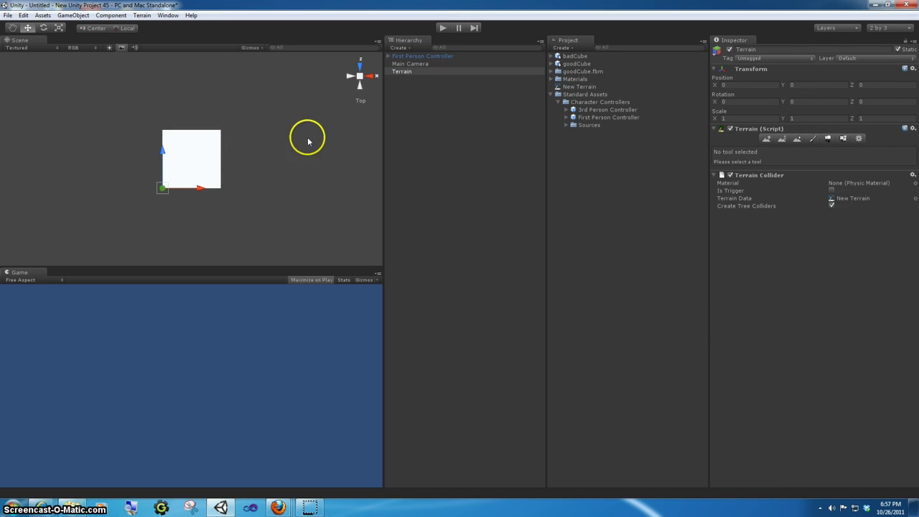
pyautogui.click(408, 57)
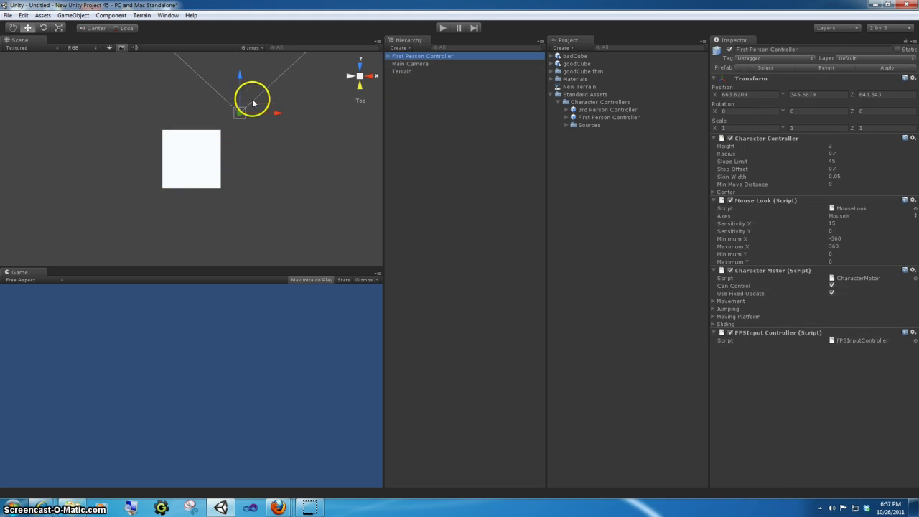
pyautogui.moveTo(242, 80); pyautogui.dragTo(246, 127)
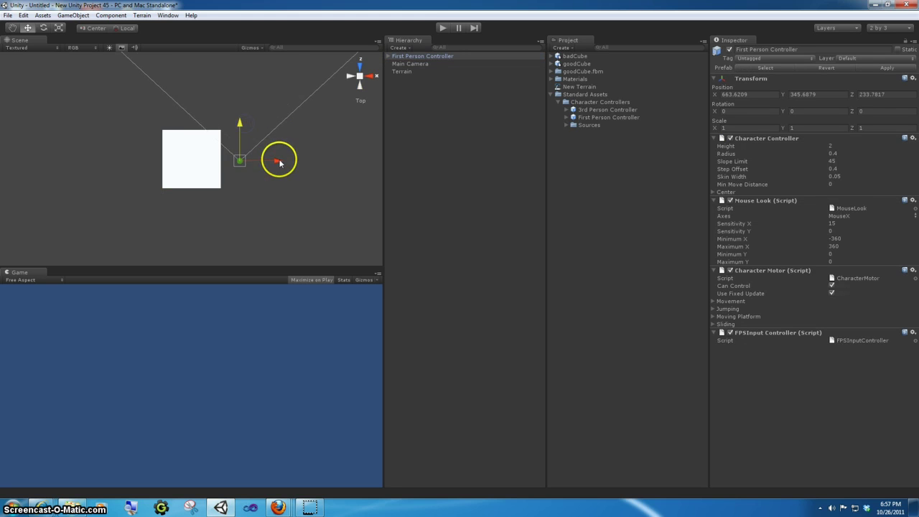
pyautogui.moveTo(279, 163); pyautogui.dragTo(228, 164)
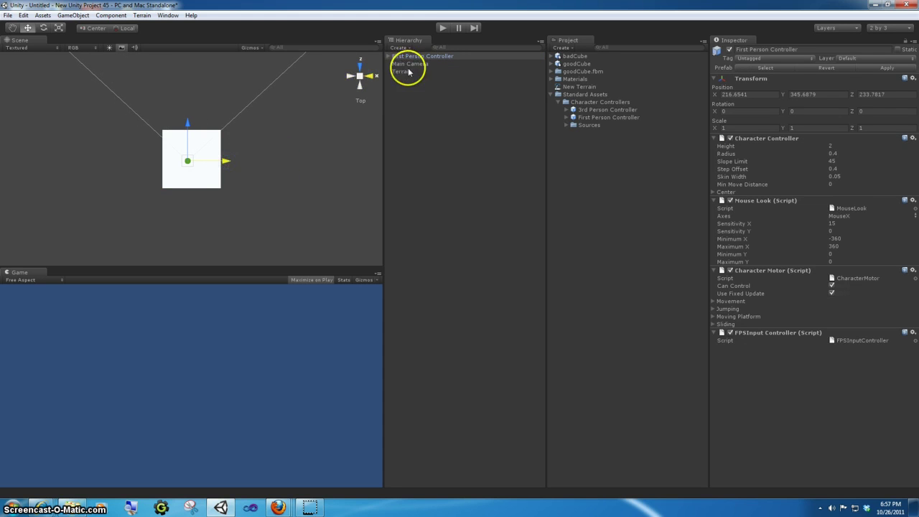
# In perspective view, lower the First Person Controller toward the terrain to a Y position of about 107.5.
pyautogui.click(358, 76)
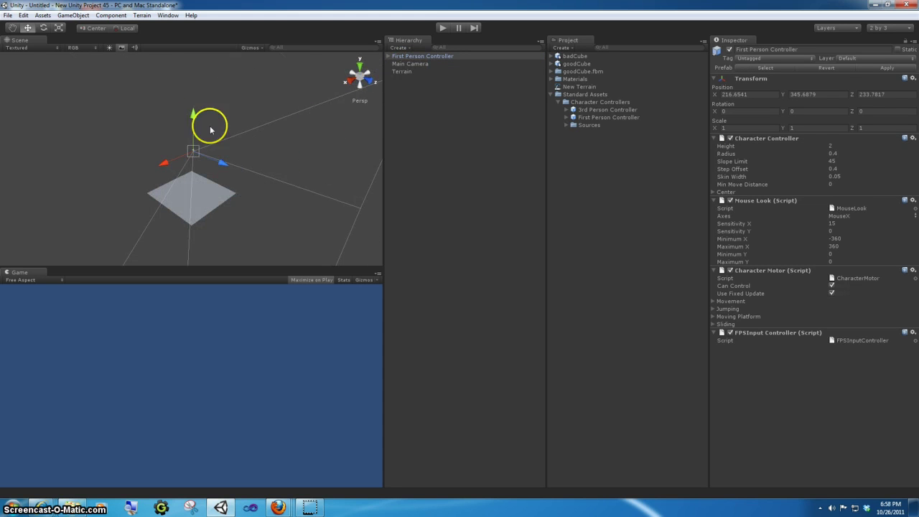
pyautogui.moveTo(193, 109); pyautogui.dragTo(199, 146)
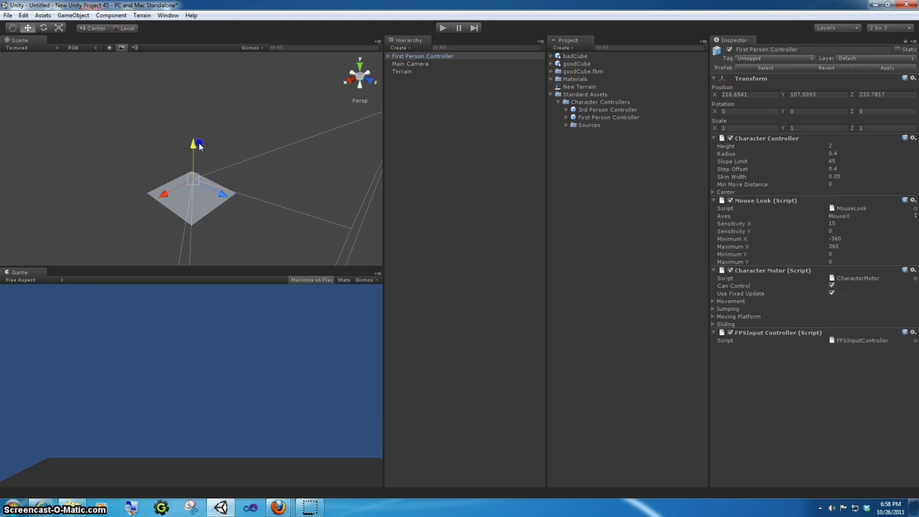
pyautogui.click(404, 57)
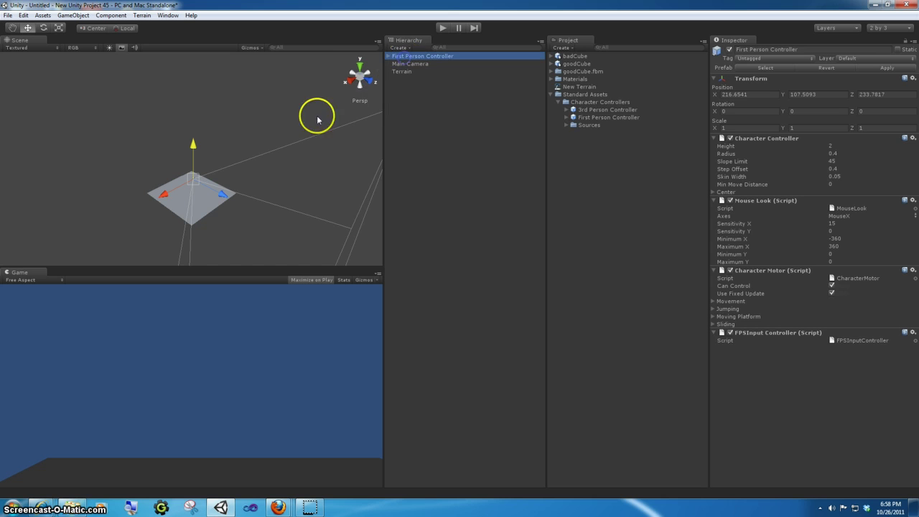
# Keep lowering the First Person Controller in small moves, reframing it each time, to a Y position of about 92.2.
pyautogui.click(204, 192)
pyautogui.press('f')
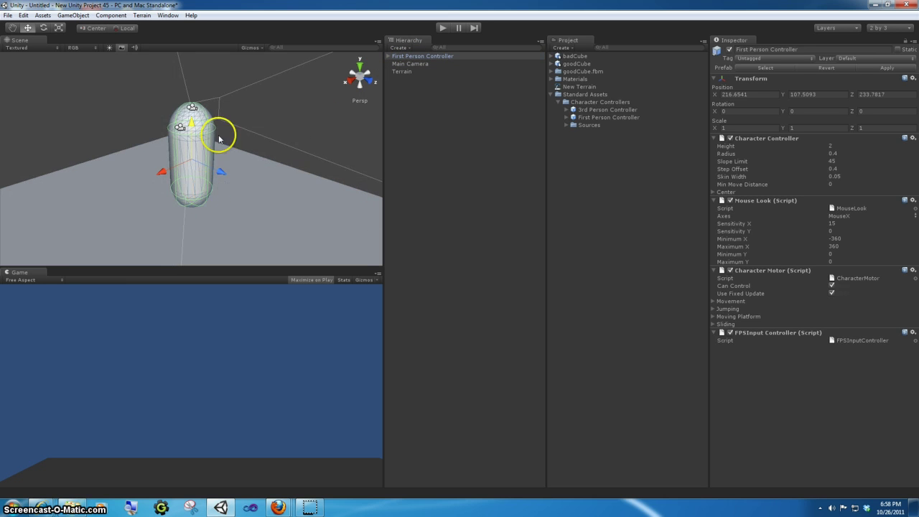
pyautogui.moveTo(194, 125); pyautogui.dragTo(193, 188)
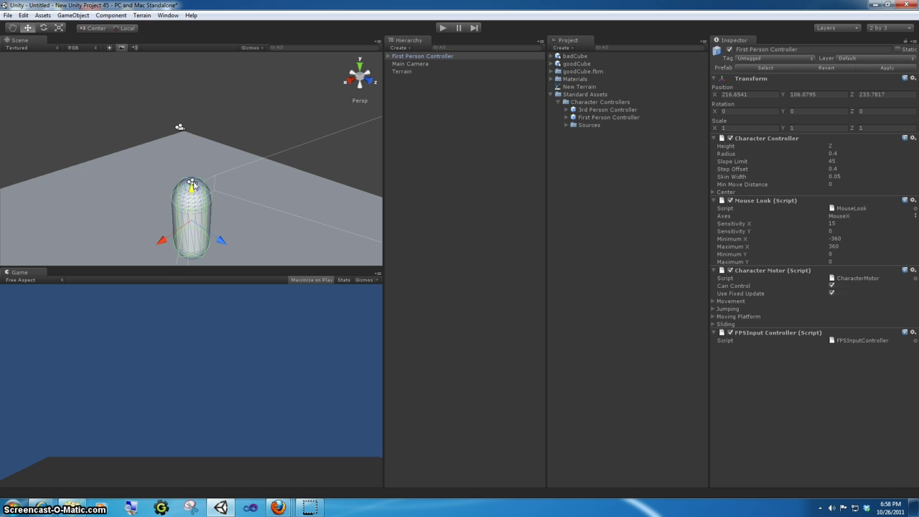
pyautogui.press('f')
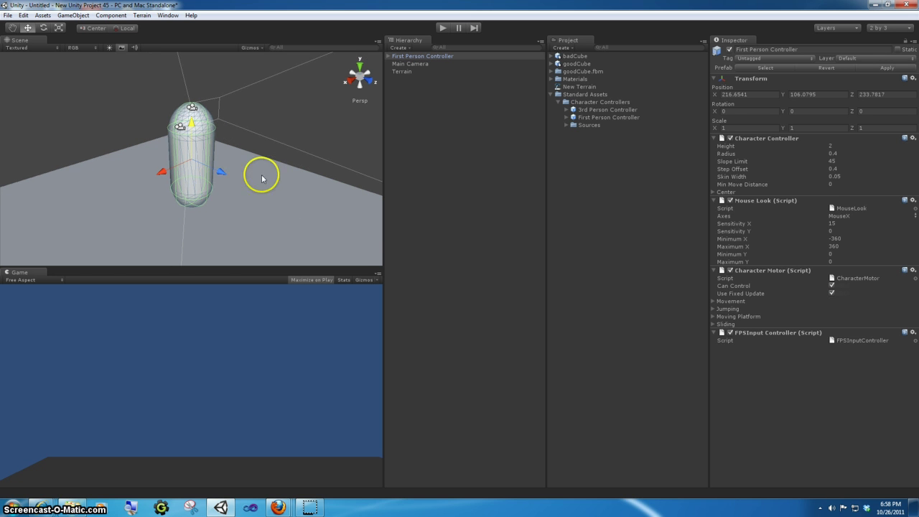
pyautogui.moveTo(194, 127); pyautogui.dragTo(192, 202)
pyautogui.press('f')
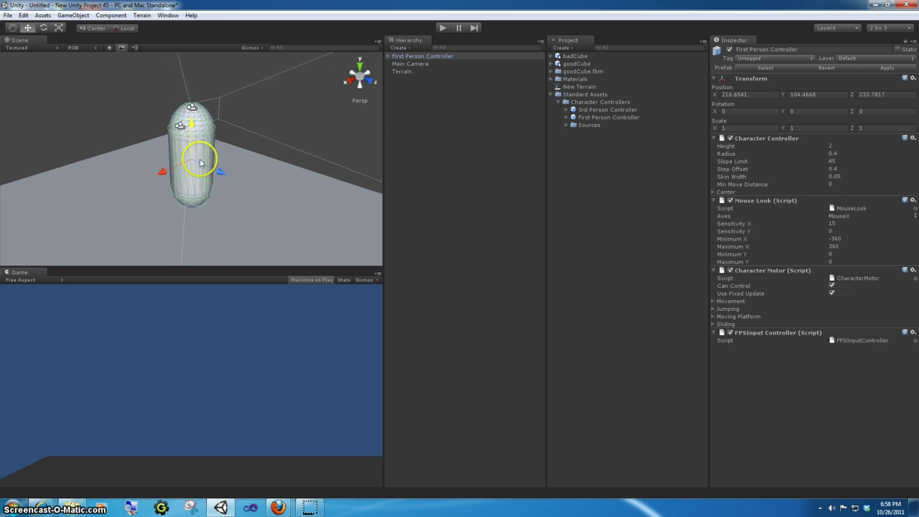
pyautogui.moveTo(192, 126); pyautogui.dragTo(194, 217)
pyautogui.press('f')
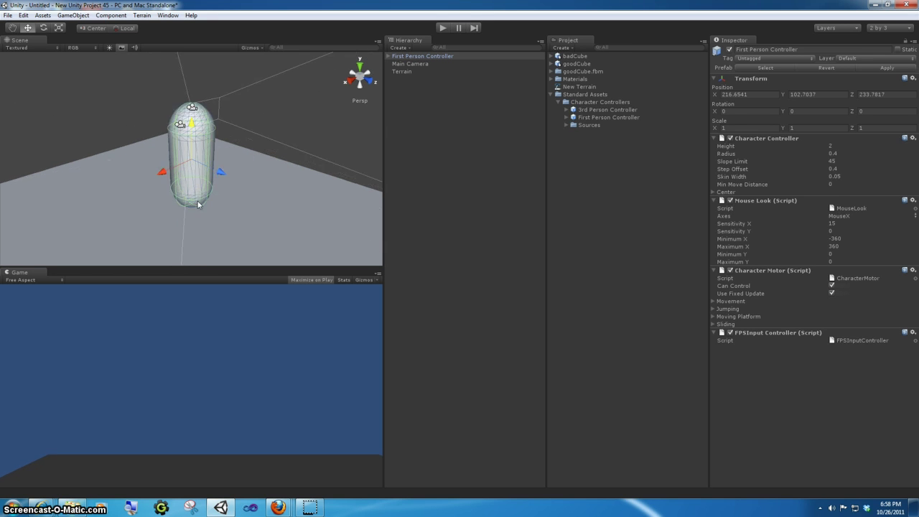
pyautogui.moveTo(189, 124); pyautogui.dragTo(193, 198)
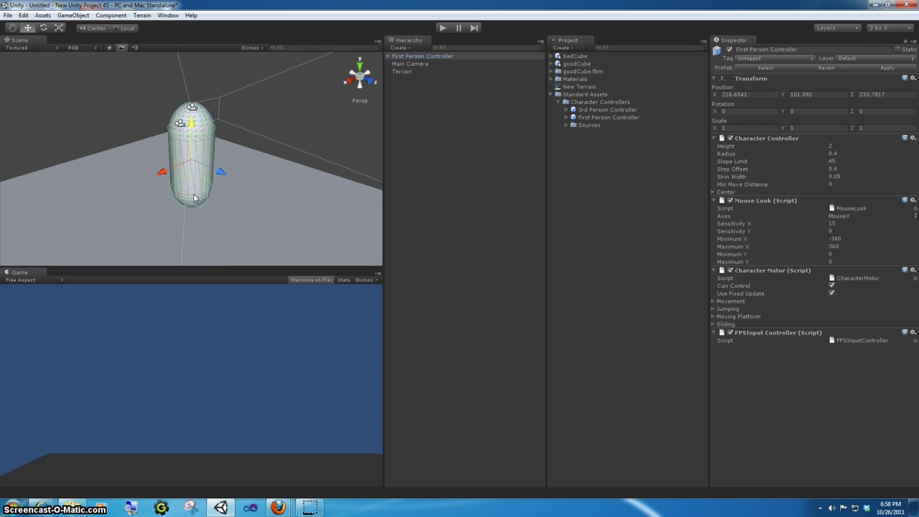
pyautogui.moveTo(194, 198); pyautogui.dragTo(196, 269)
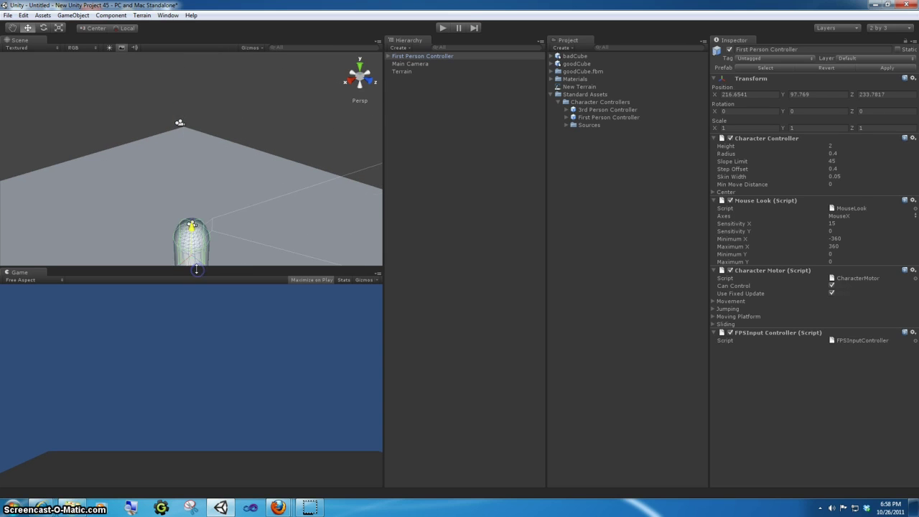
pyautogui.press('f')
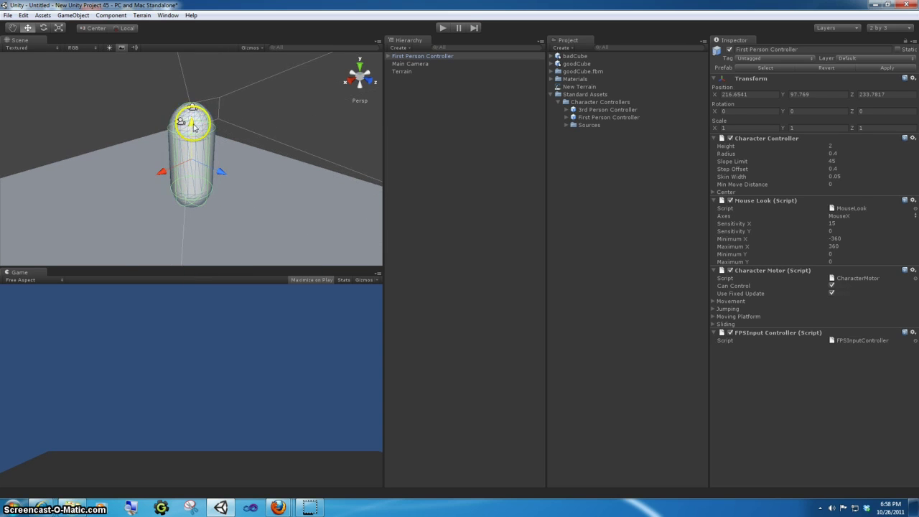
pyautogui.moveTo(194, 127); pyautogui.dragTo(197, 260)
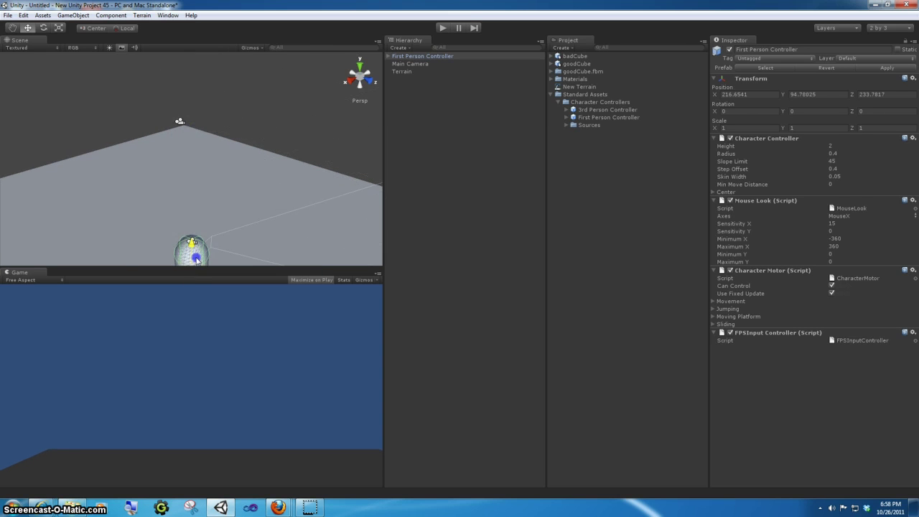
pyautogui.press('f')
pyautogui.moveTo(190, 137); pyautogui.dragTo(193, 216)
pyautogui.press('f')
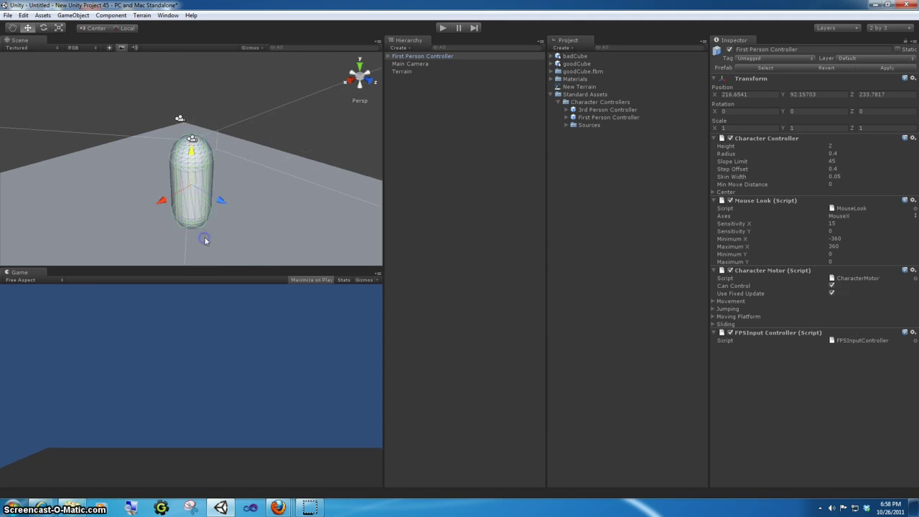
# Try twice to set the First Person Controller's Y position to 1, undoing the change each time.
pyautogui.click(417, 60)
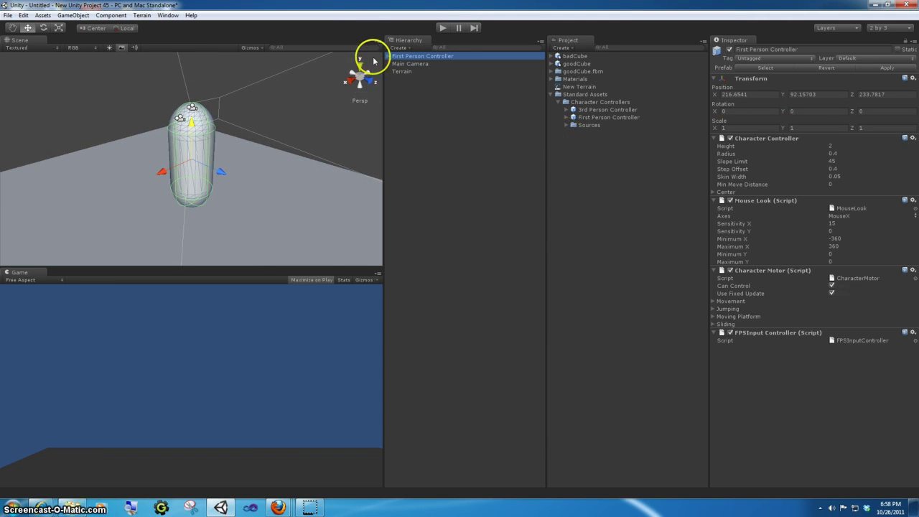
pyautogui.click(406, 73)
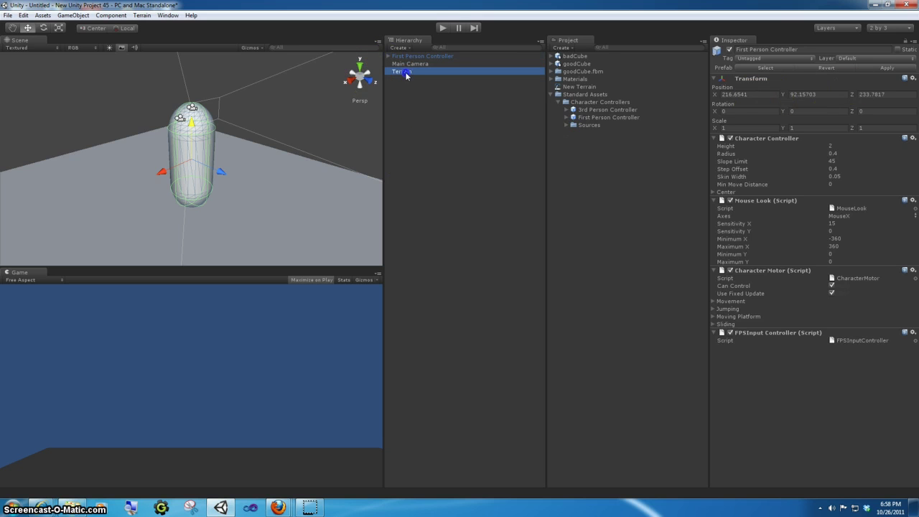
pyautogui.click(408, 56)
pyautogui.click(824, 95)
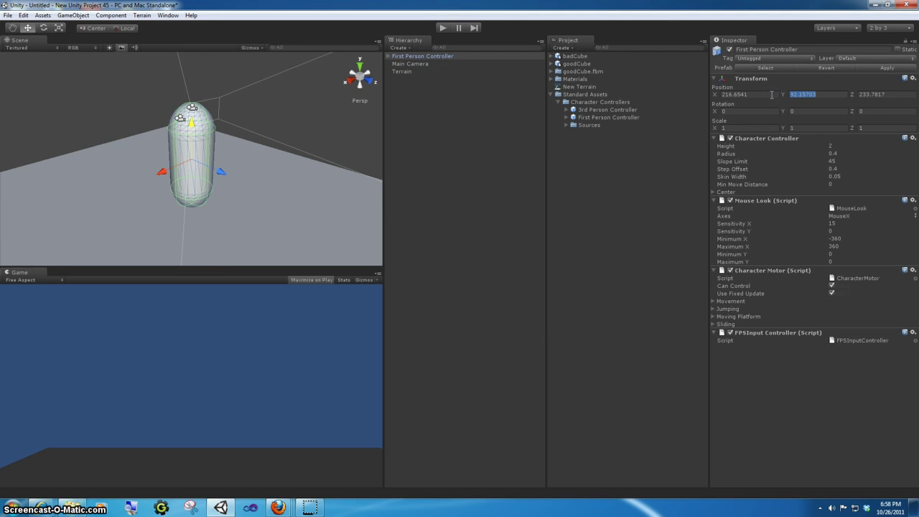
pyautogui.write('1')
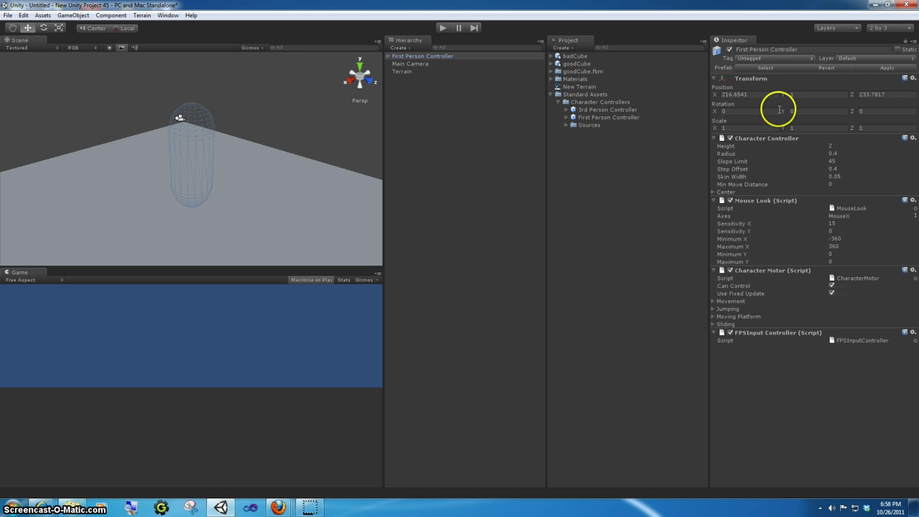
pyautogui.click(409, 58)
pyautogui.hotkey('ctrl', 'z')
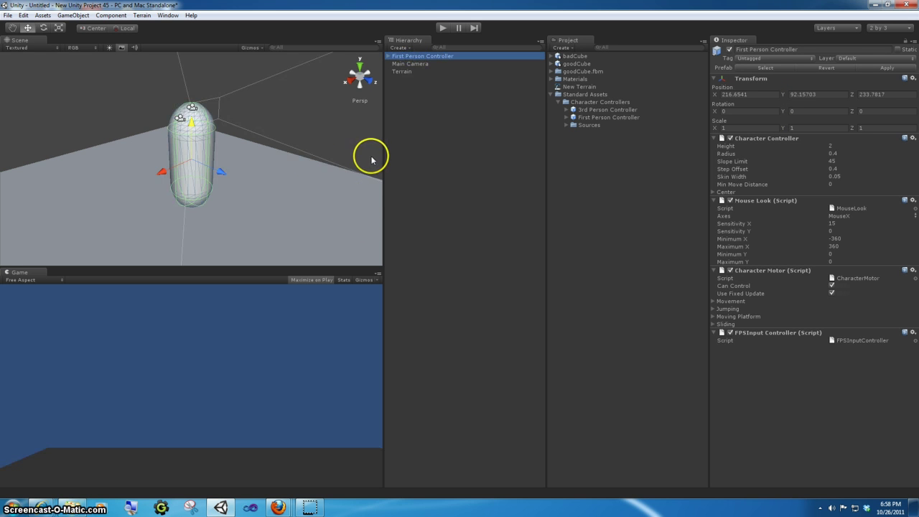
pyautogui.click(311, 130)
pyautogui.click(435, 57)
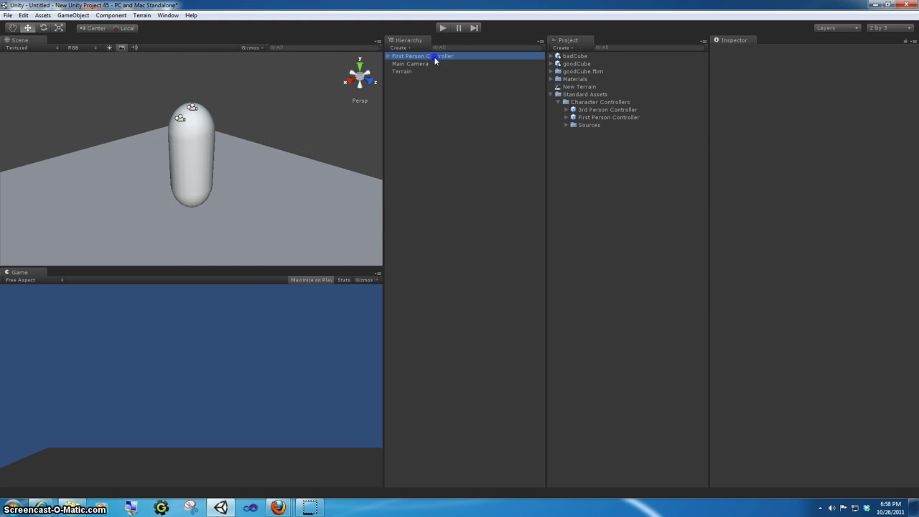
pyautogui.click(827, 95)
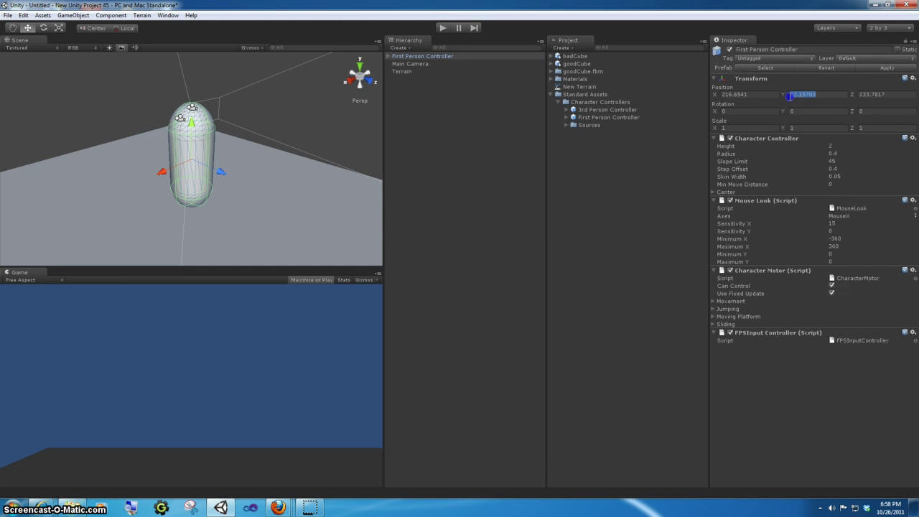
pyautogui.write('1')
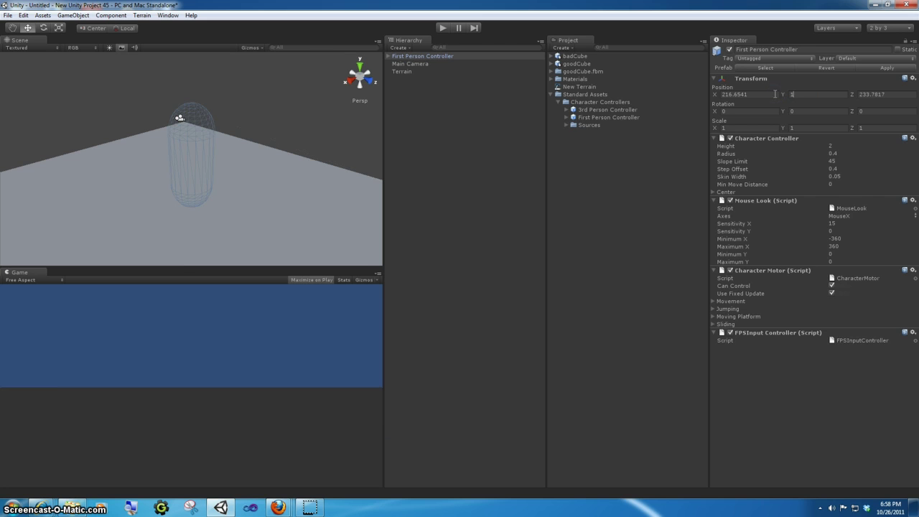
pyautogui.hotkey('ctrl', 'z')
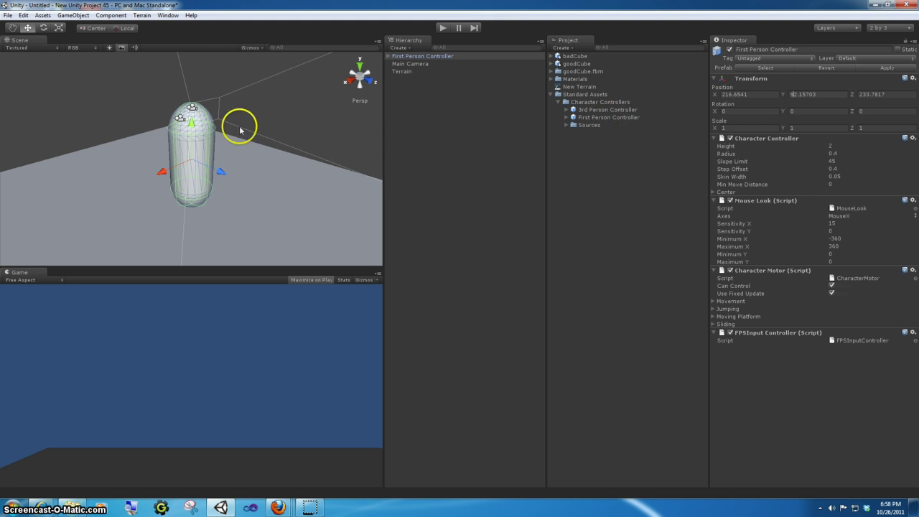
# Bring the First Person Controller the rest of the way down to a Y position of 0, using the enlarged scene view.
pyautogui.moveTo(190, 125); pyautogui.dragTo(197, 288)
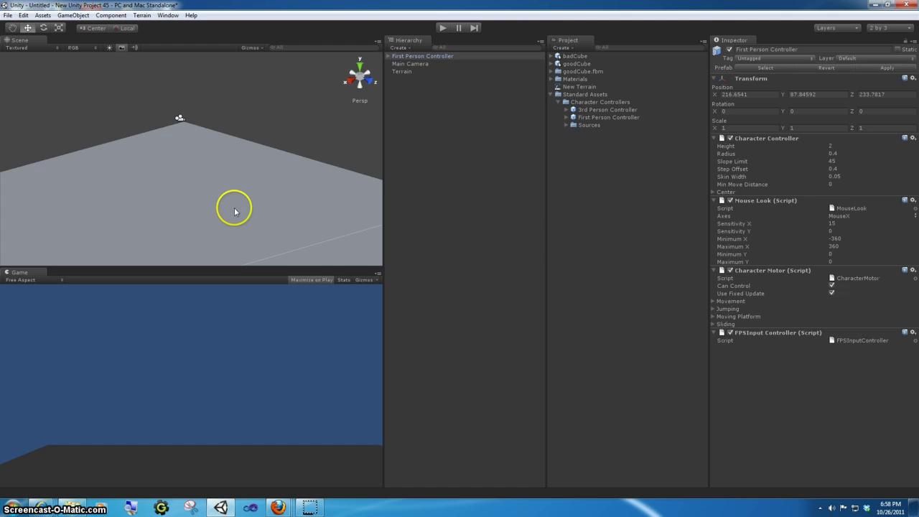
pyautogui.press('space')
pyautogui.press('f')
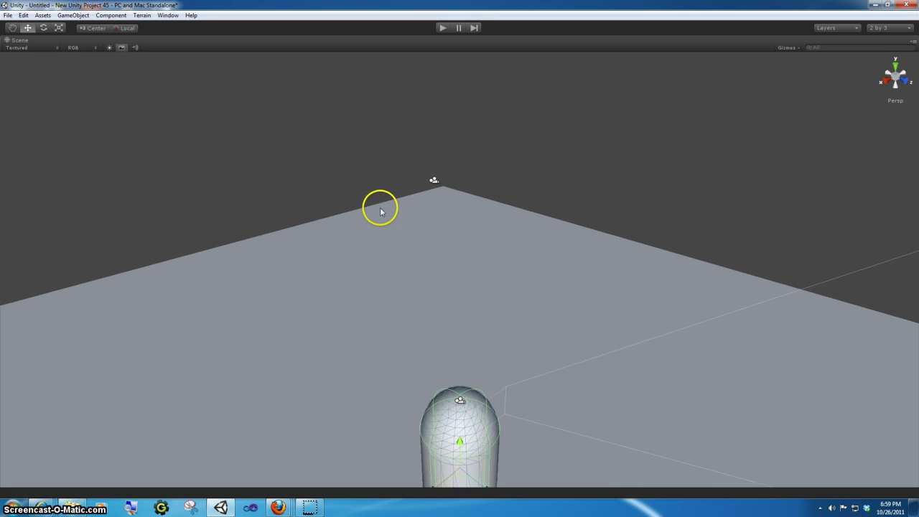
pyautogui.moveTo(460, 221); pyautogui.dragTo(466, 398)
pyautogui.press('f')
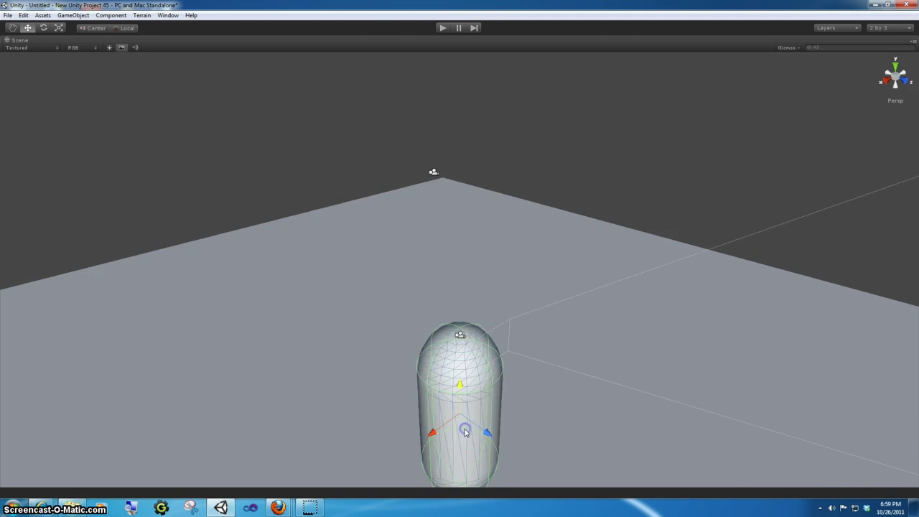
pyautogui.press('space')
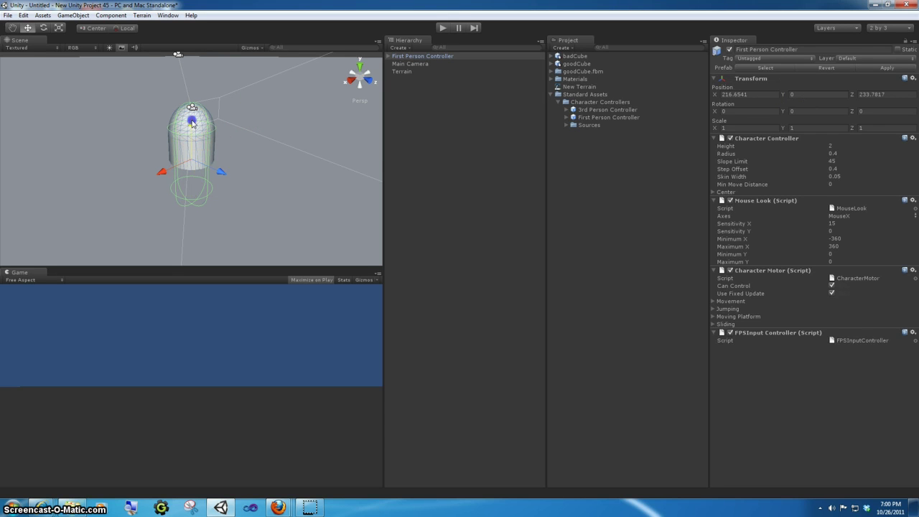
# Raise the First Person Controller to a Y position of about 0.24 and briefly test-play the scene.
pyautogui.moveTo(192, 123); pyautogui.dragTo(192, 101)
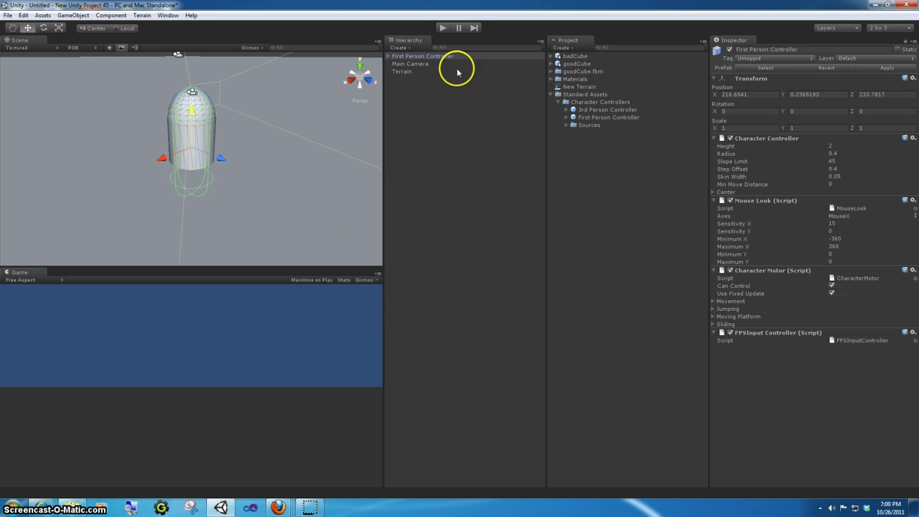
pyautogui.click(444, 28)
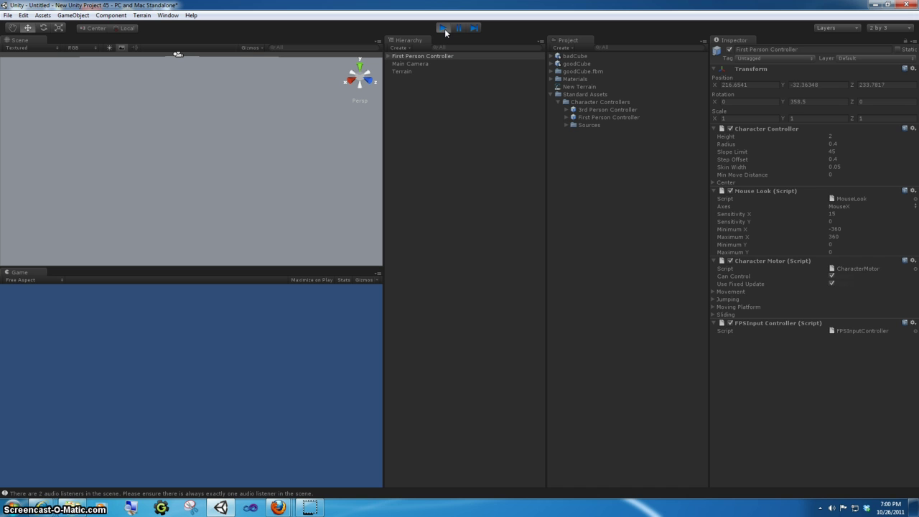
pyautogui.click(444, 29)
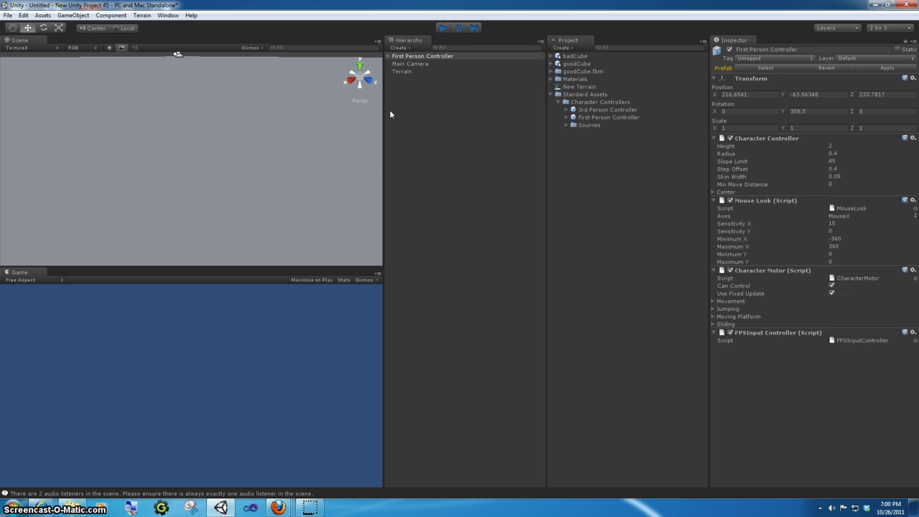
# Raise the First Person Controller clear of the terrain surface to a Y position of about 0.99.
pyautogui.click(209, 106)
pyautogui.moveTo(191, 112); pyautogui.dragTo(197, 75)
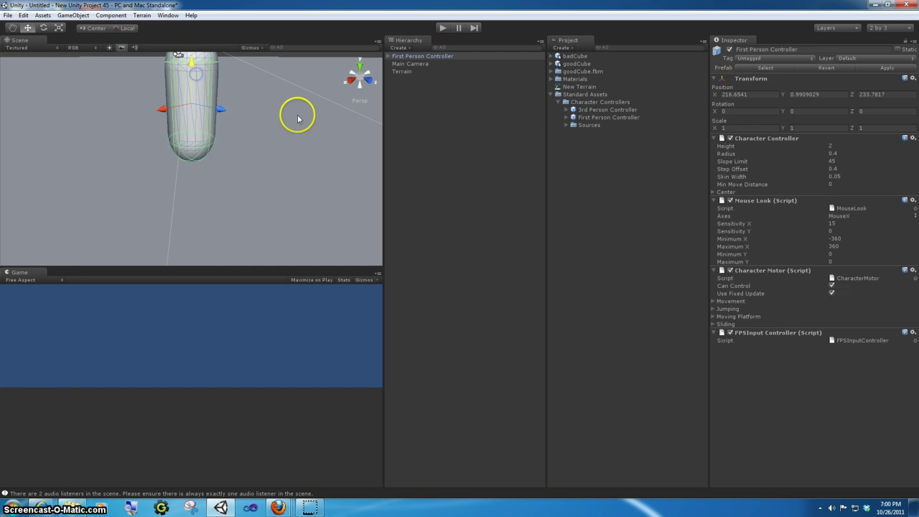
pyautogui.press('f')
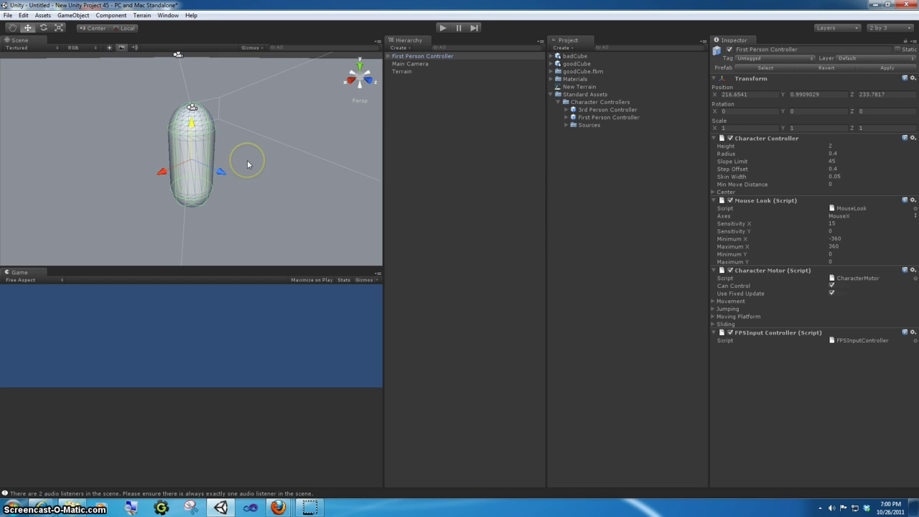
# Place the goodCube and badCube models on the terrain a short distance from the First Person Controller.
pyautogui.scroll(-5, 247, 166)
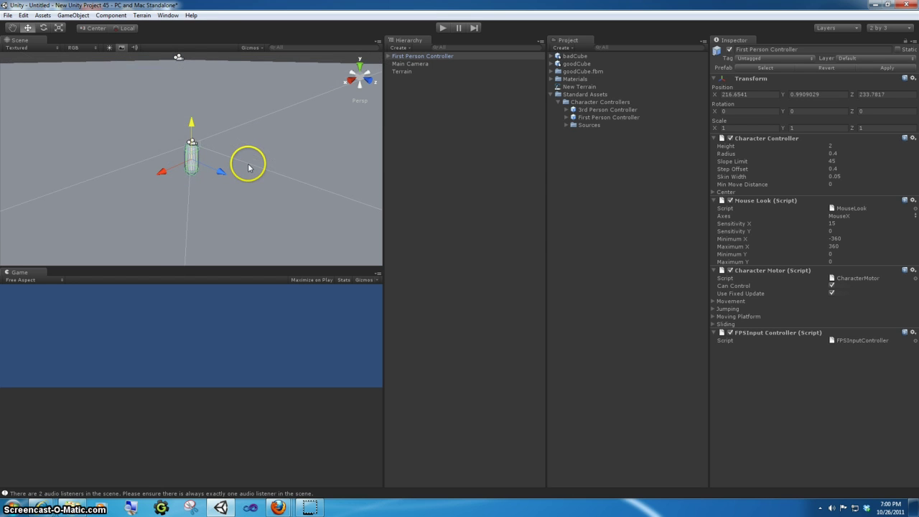
pyautogui.click(573, 64)
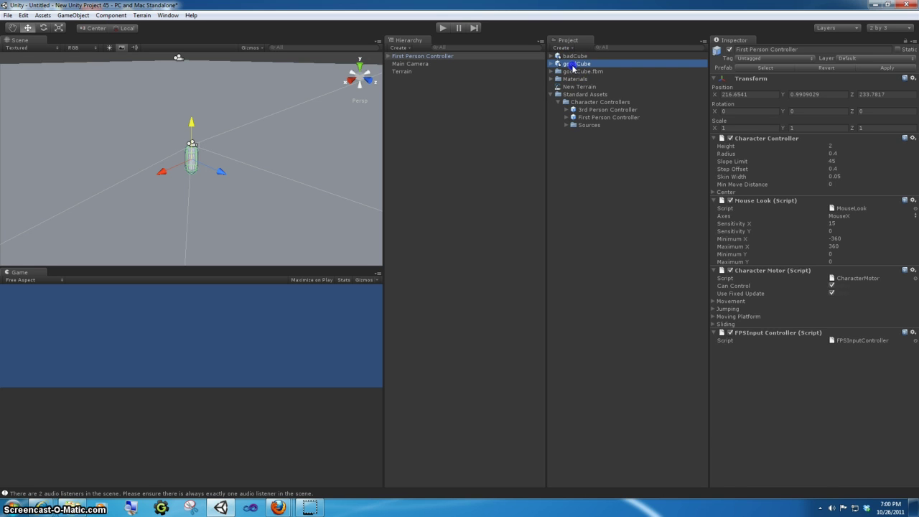
pyautogui.click(362, 68)
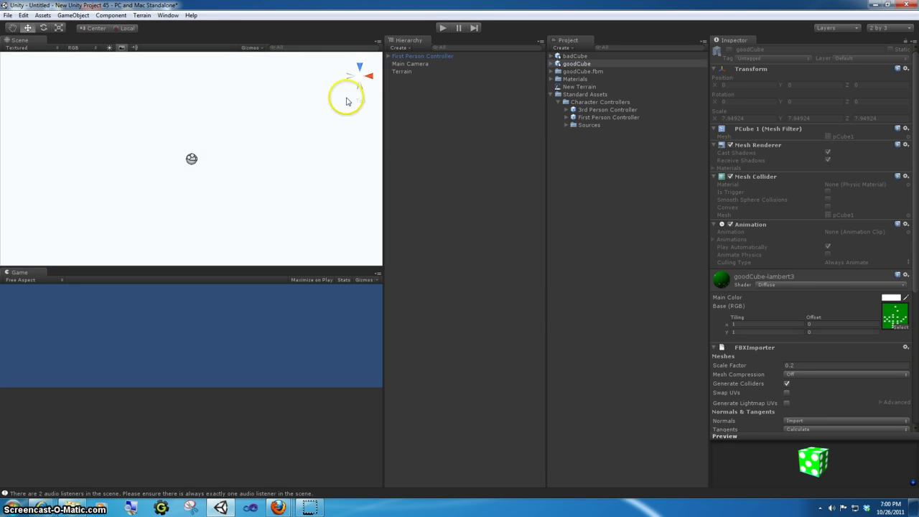
pyautogui.click(361, 79)
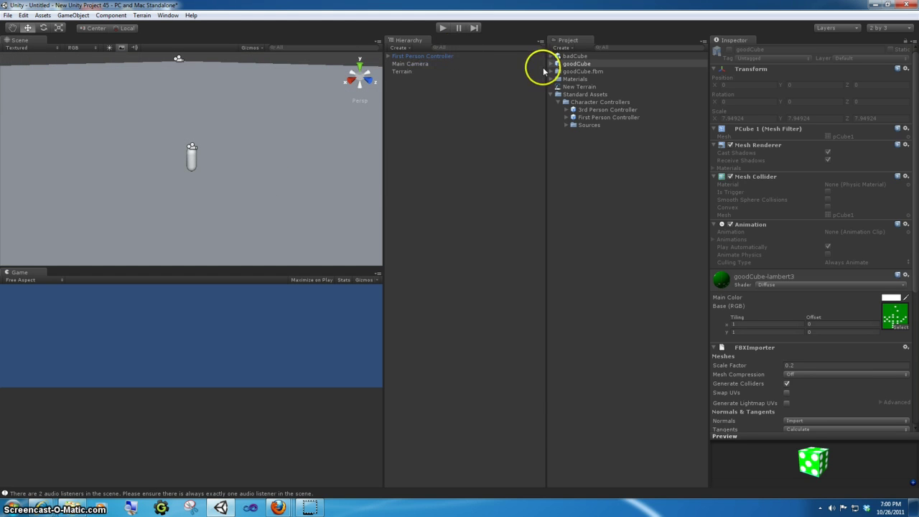
pyautogui.moveTo(571, 63); pyautogui.dragTo(313, 201)
pyautogui.click(412, 57)
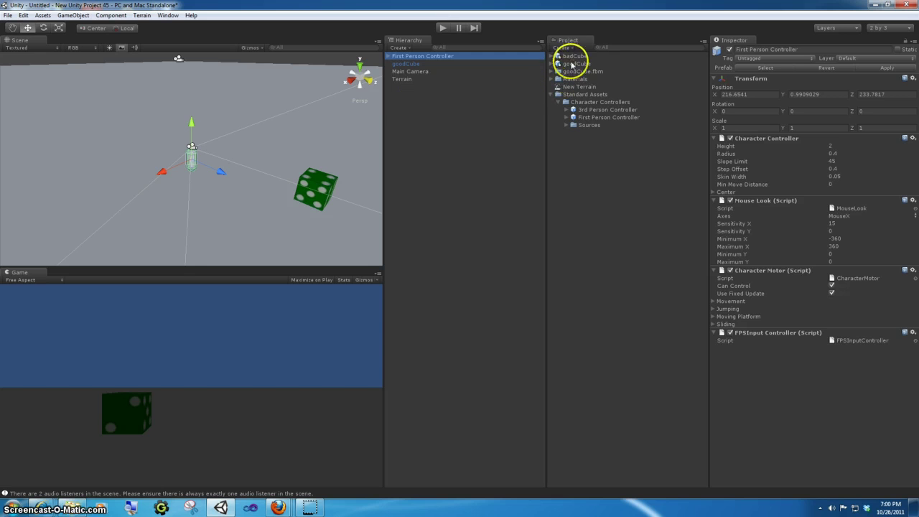
pyautogui.moveTo(572, 57); pyautogui.dragTo(207, 219)
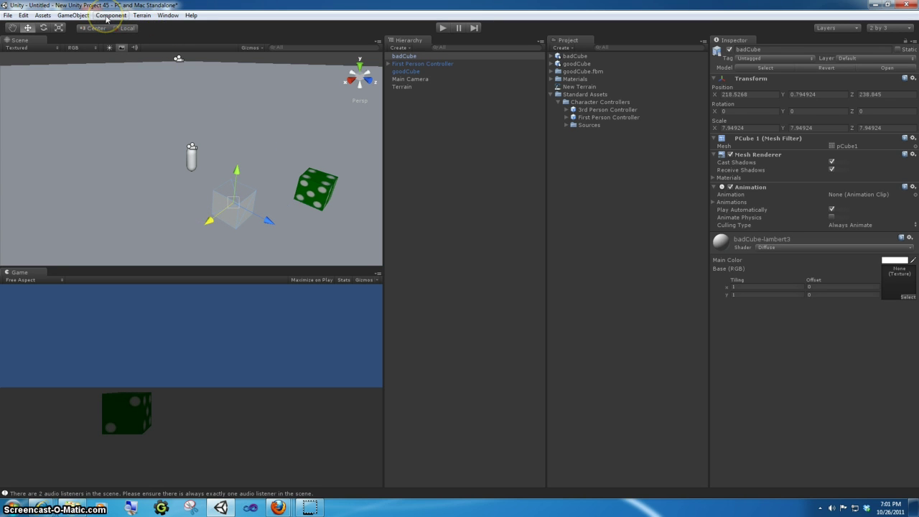
# Add a directional light to the scene and raise it to a Y position of about 8.52.
pyautogui.click(78, 15)
pyautogui.moveTo(93, 37)
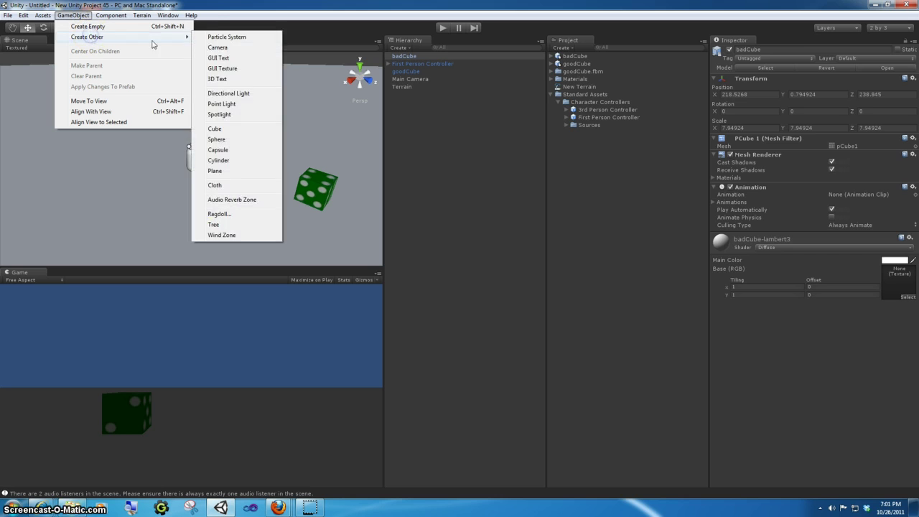
pyautogui.click(239, 94)
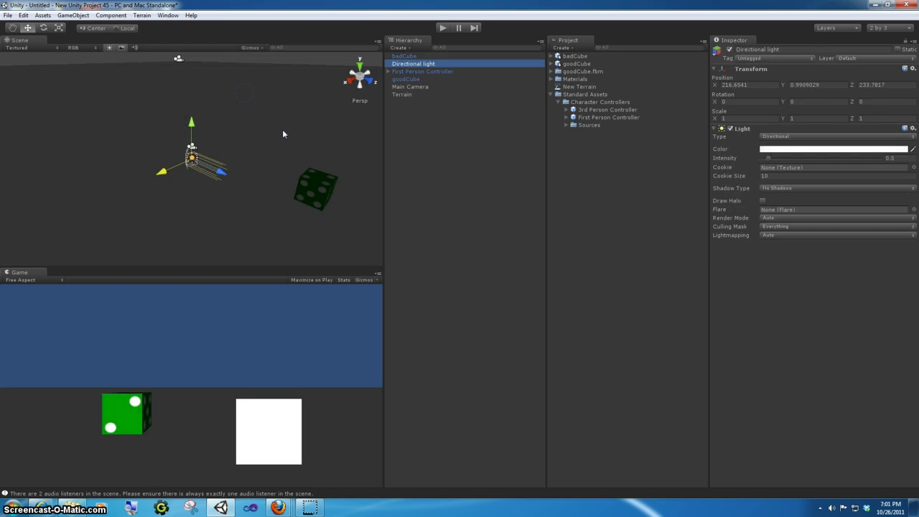
pyautogui.moveTo(191, 128); pyautogui.dragTo(191, 36)
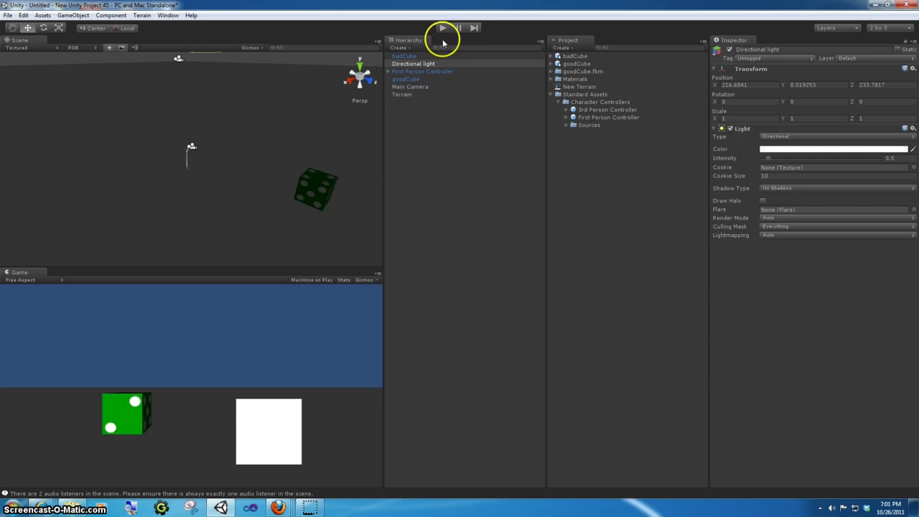
# Turn on Maximize on Play, test-play the scene and walk the First Person Controller up to the green dice cube.
pyautogui.click(312, 279)
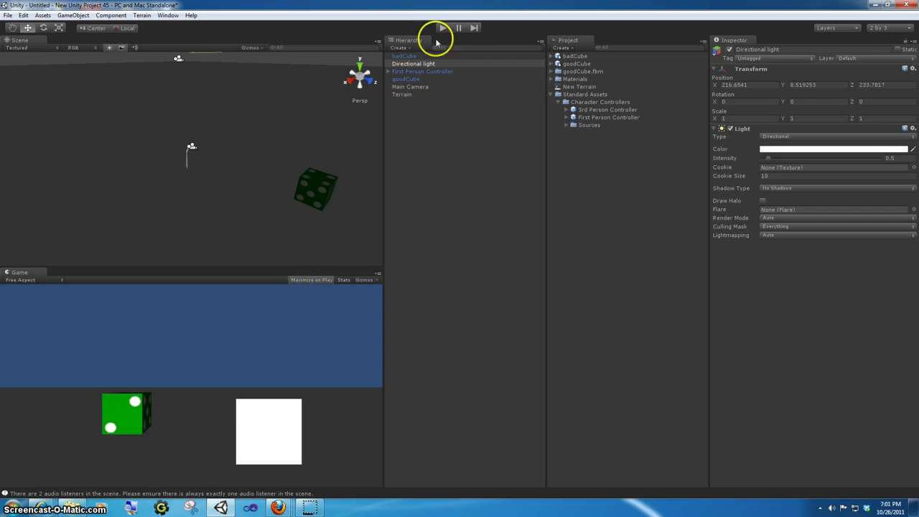
pyautogui.click(442, 29)
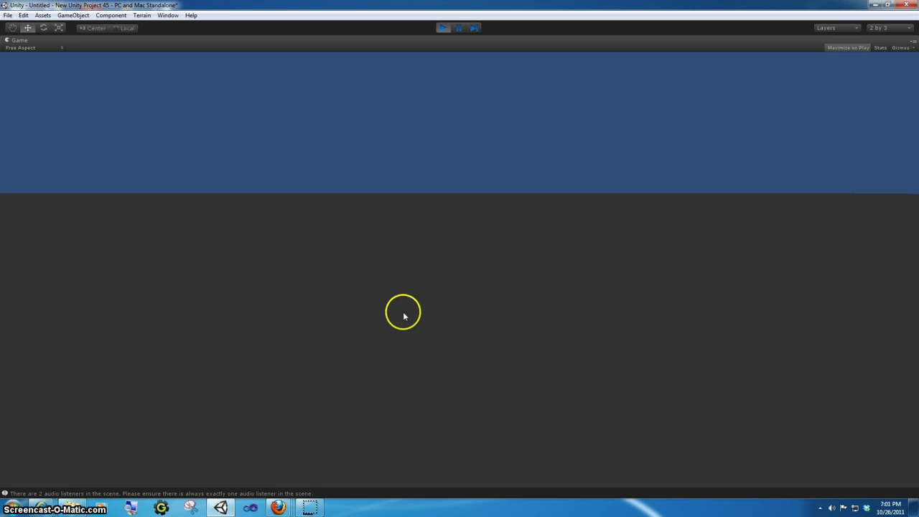
pyautogui.press('w')
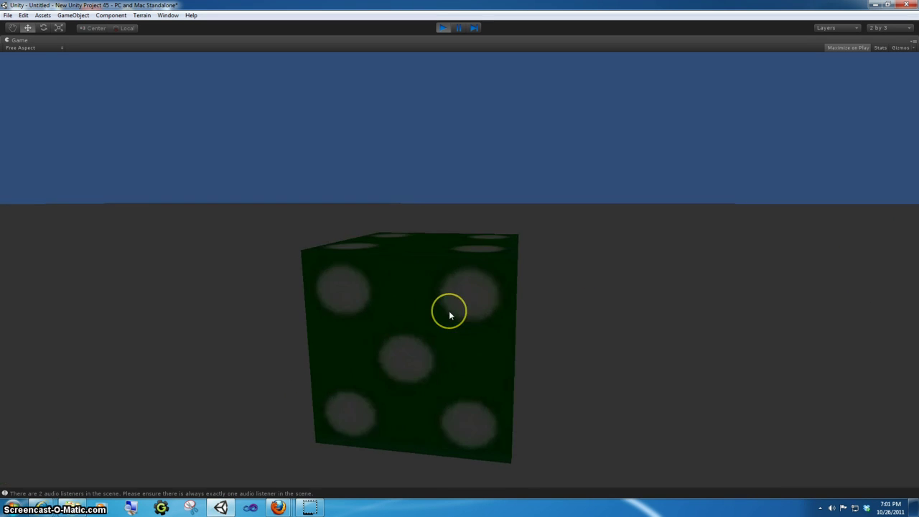